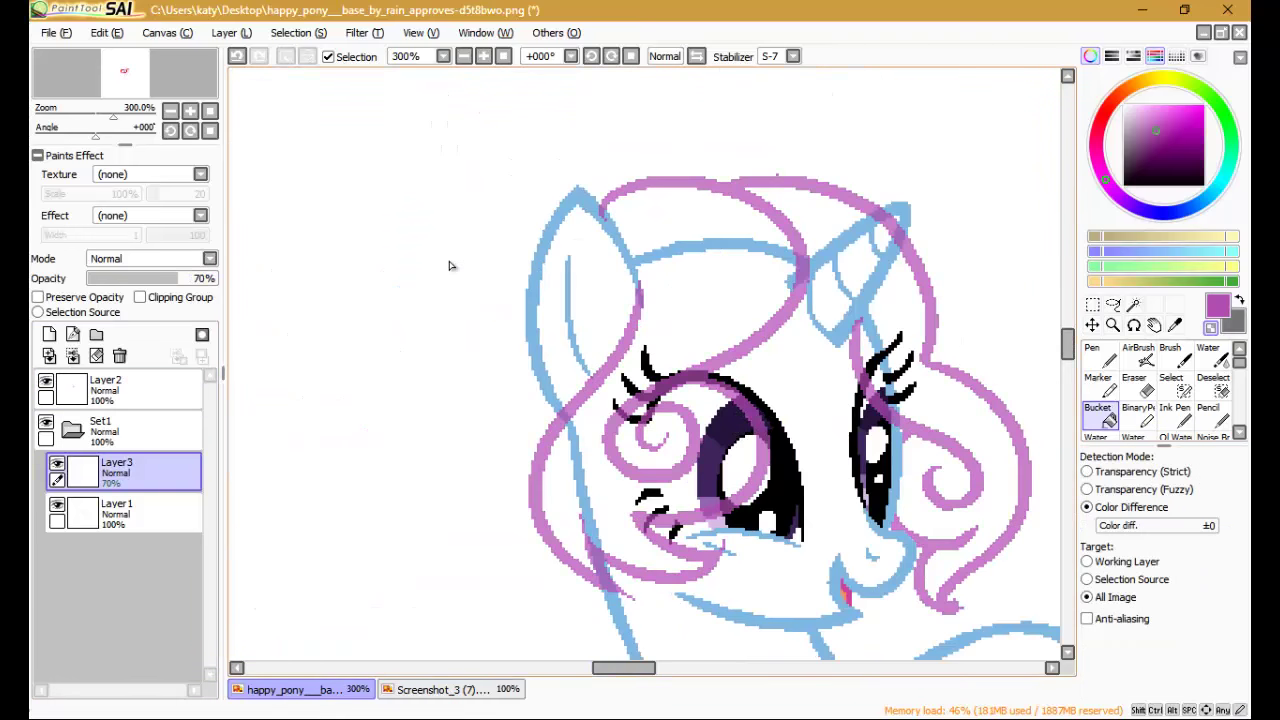
# Step: Return Layer3 to 100% opacity and draw the mane's top outline in purple, from a spiral curl above the ear down beside the face
pyautogui.scroll(2, 449, 263)
pyautogui.scroll(-3, 449, 265)
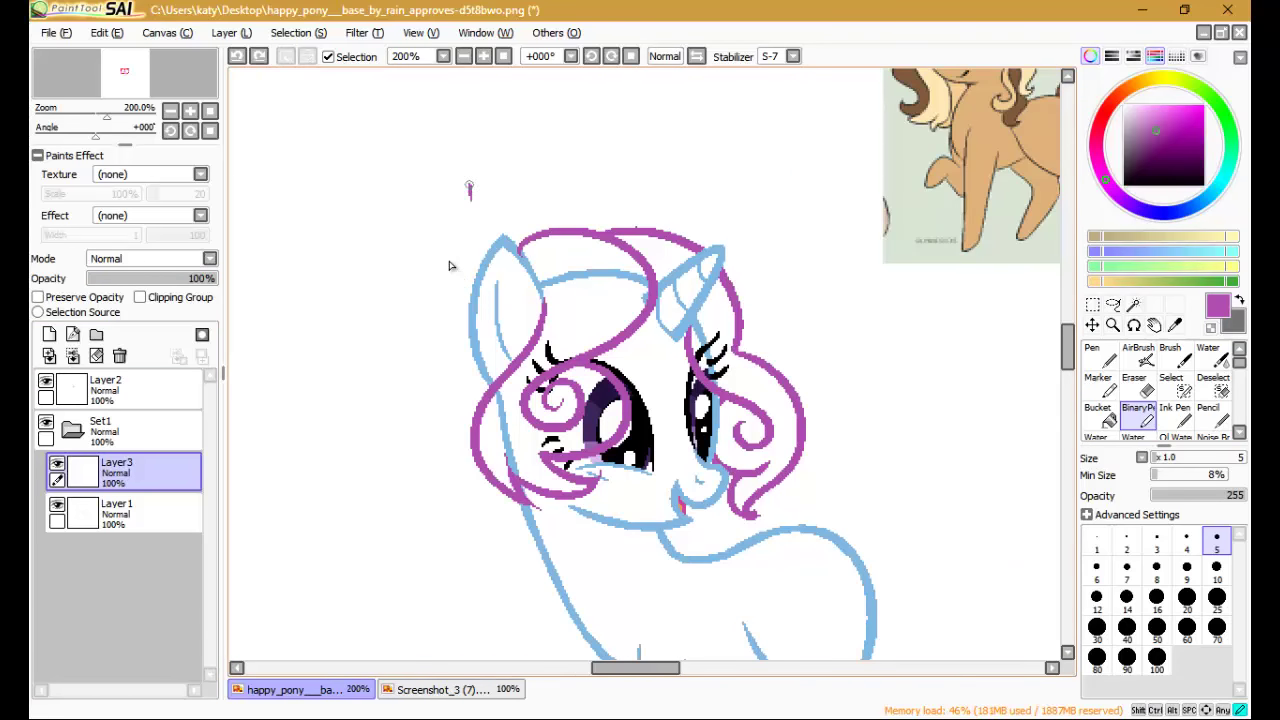
pyautogui.moveTo(470, 198)
pyautogui.mouseDown()
pyautogui.moveTo(511, 163)
pyautogui.moveTo(777, 181)
pyautogui.moveTo(826, 335)
pyautogui.moveTo(822, 374)
pyautogui.mouseUp()
pyautogui.hotkey('ctrl', 'z')
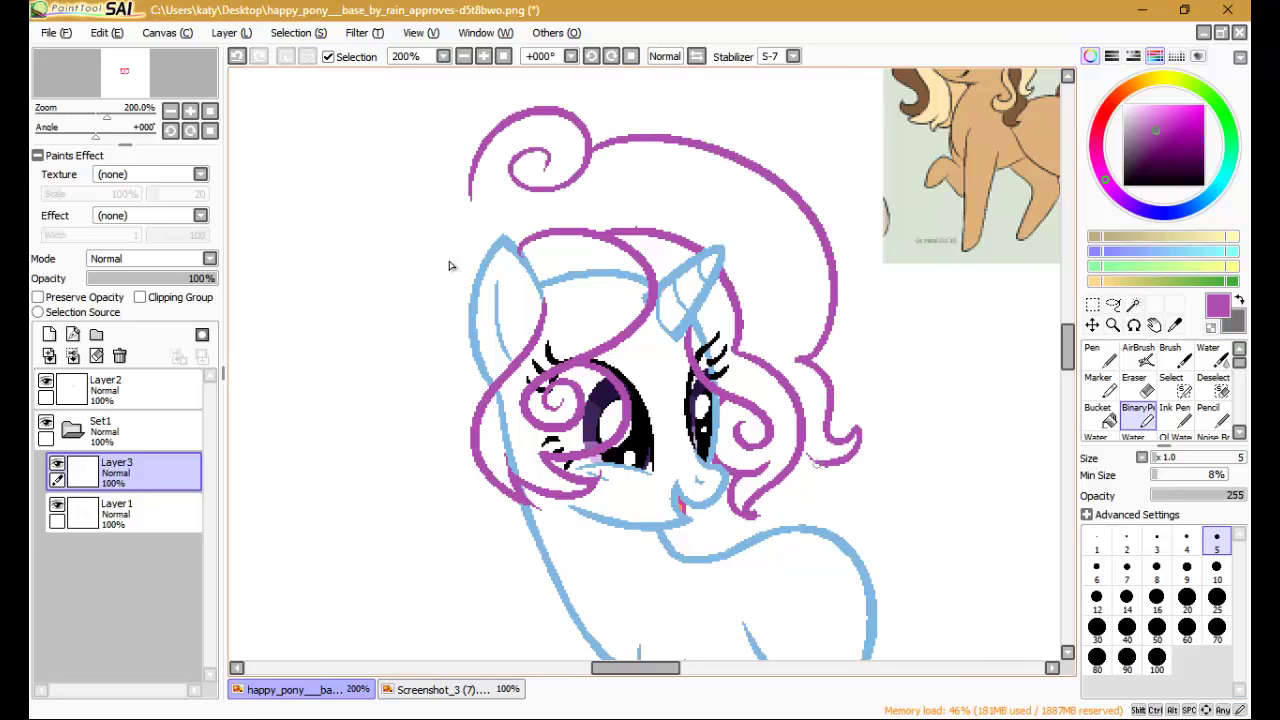
pyautogui.scroll(-1, 449, 265)
pyautogui.moveTo(552, 208); pyautogui.dragTo(480, 392)
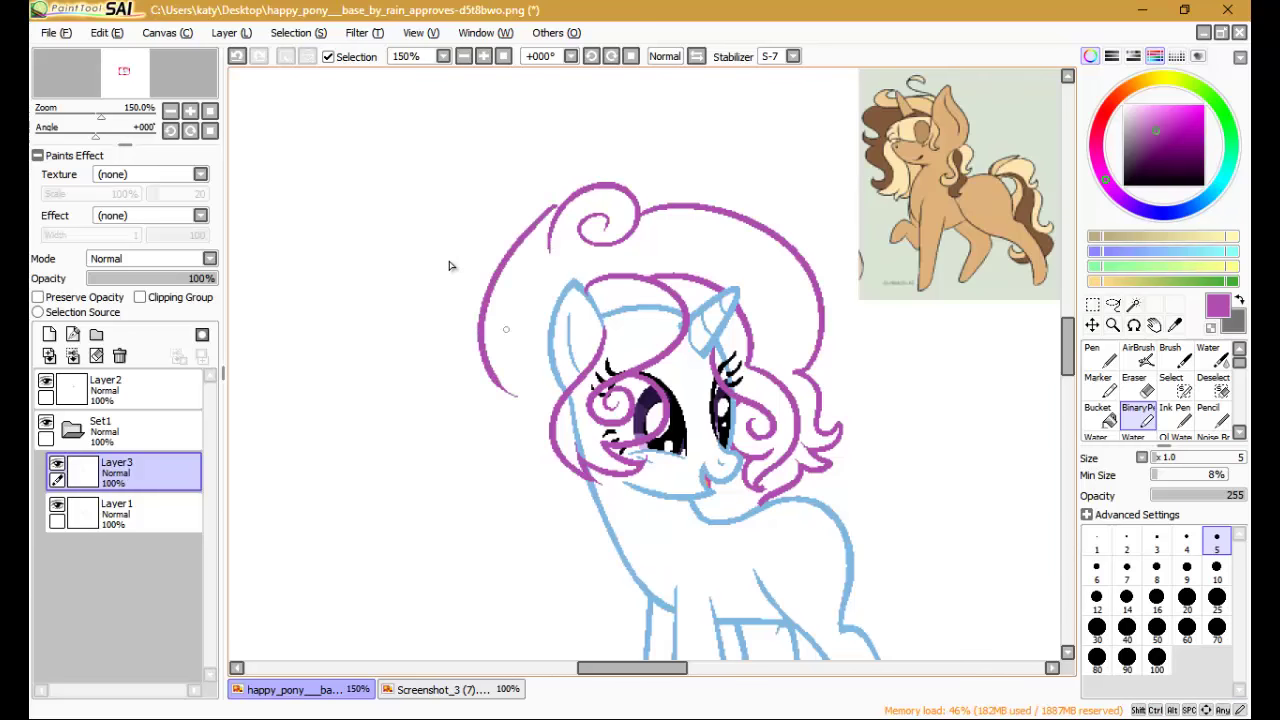
pyautogui.hotkey('ctrl', 'z')
pyautogui.moveTo(548, 241); pyautogui.dragTo(490, 248)
pyautogui.hotkey('ctrl', 'z')
pyautogui.moveTo(552, 208); pyautogui.dragTo(480, 338)
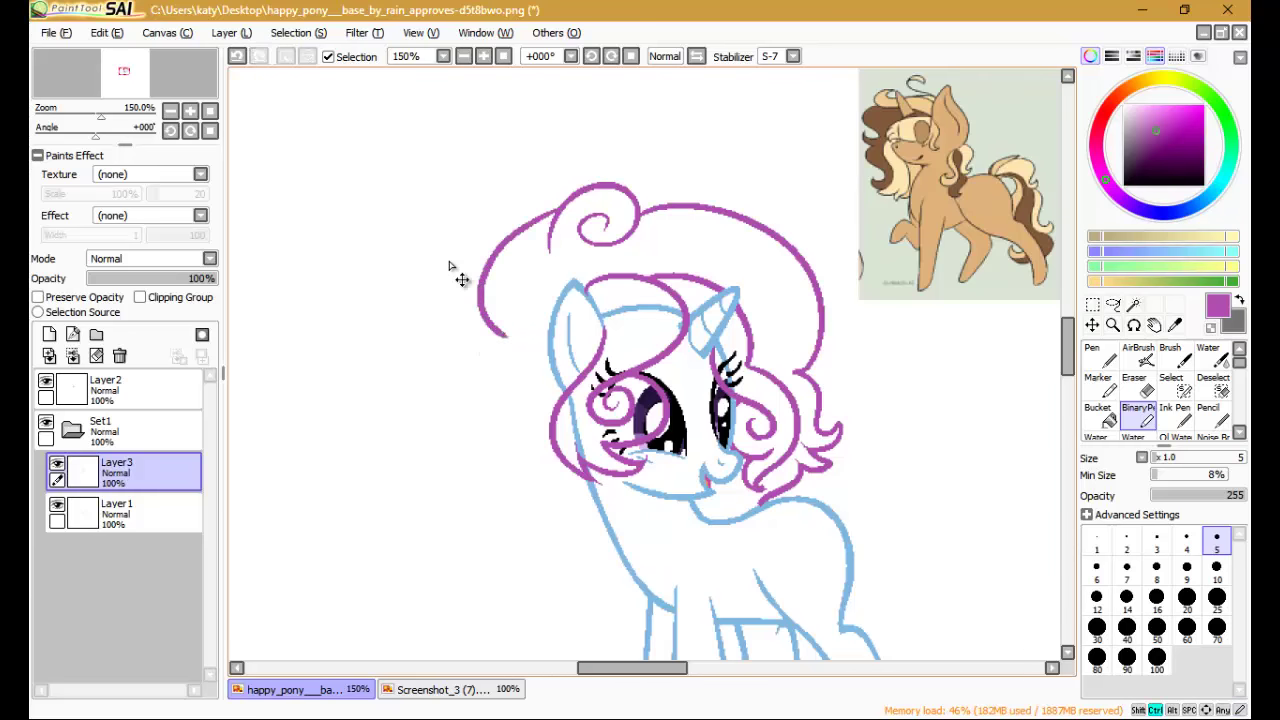
pyautogui.hotkey('ctrl', 'z')
pyautogui.moveTo(548, 241)
pyautogui.mouseDown()
pyautogui.moveTo(508, 245)
pyautogui.moveTo(470, 405)
pyautogui.mouseUp()
pyautogui.hotkey('ctrl', 'z')
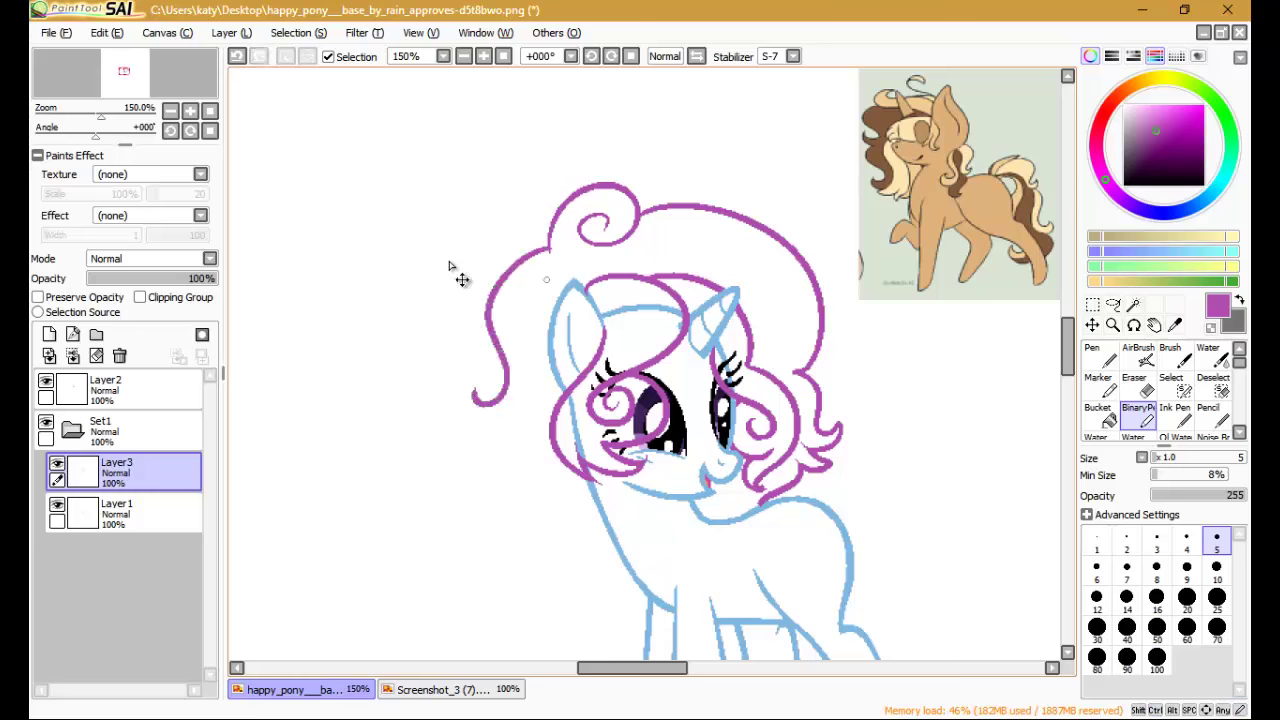
pyautogui.hotkey('ctrl', 'z')
# Step: Draw the mane's back outline from the top curl down to the front hooves, with flicked tips, a spiral curl and a hooked end
pyautogui.moveTo(548, 245); pyautogui.dragTo(470, 400)
pyautogui.moveTo(490, 448)
pyautogui.mouseDown()
pyautogui.moveTo(525, 446)
pyautogui.moveTo(520, 545)
pyautogui.mouseUp()
pyautogui.scroll(-3, 449, 265)
pyautogui.moveTo(490, 365); pyautogui.dragTo(546, 488)
pyautogui.moveTo(610, 252); pyautogui.dragTo(670, 392)
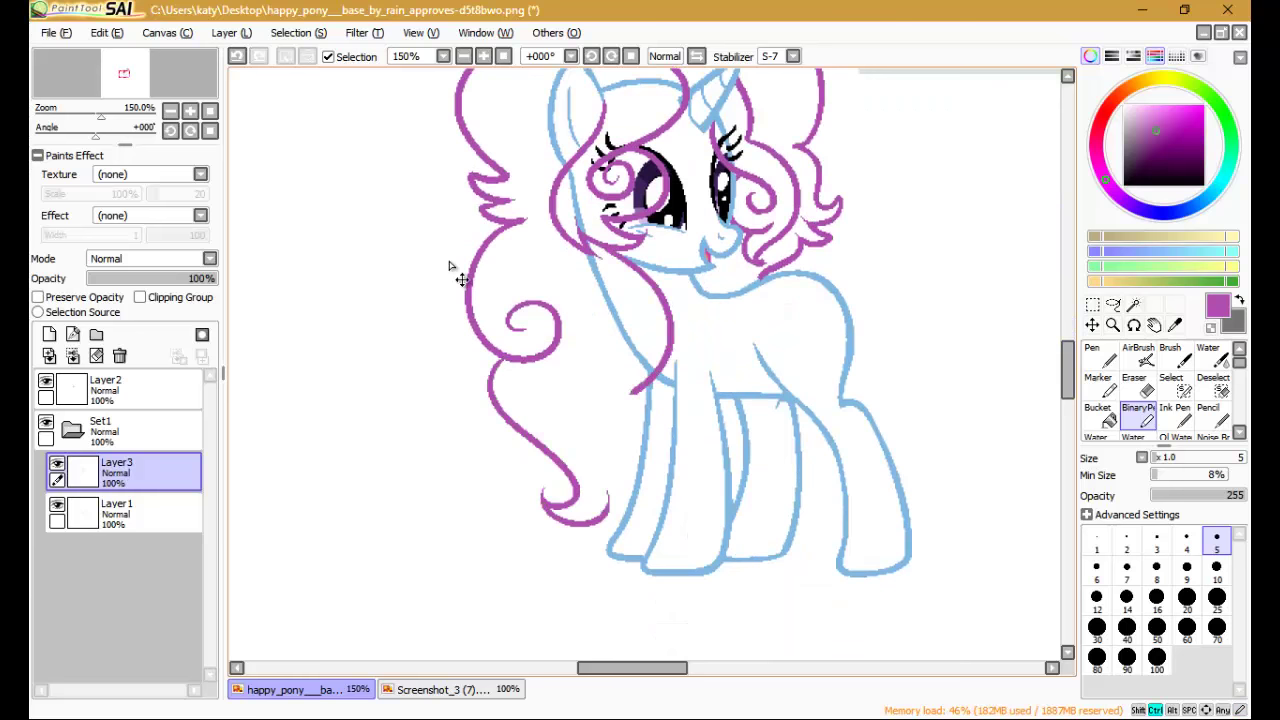
pyautogui.hotkey('ctrl', 'z')
pyautogui.moveTo(572, 244); pyautogui.dragTo(670, 395)
pyautogui.hotkey('ctrl', 'z')
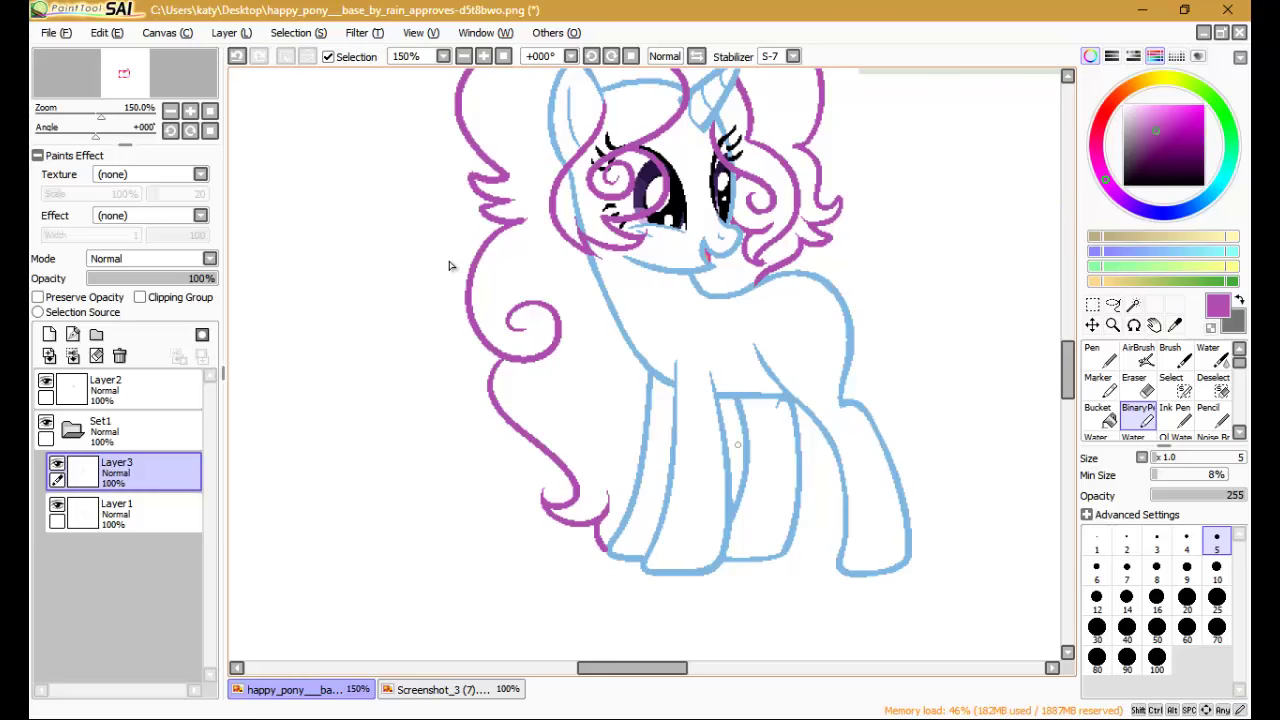
# Step: Draw thin flowing strand lines inside the mane, the forelock and the top curl
pyautogui.scroll(2, 449, 265)
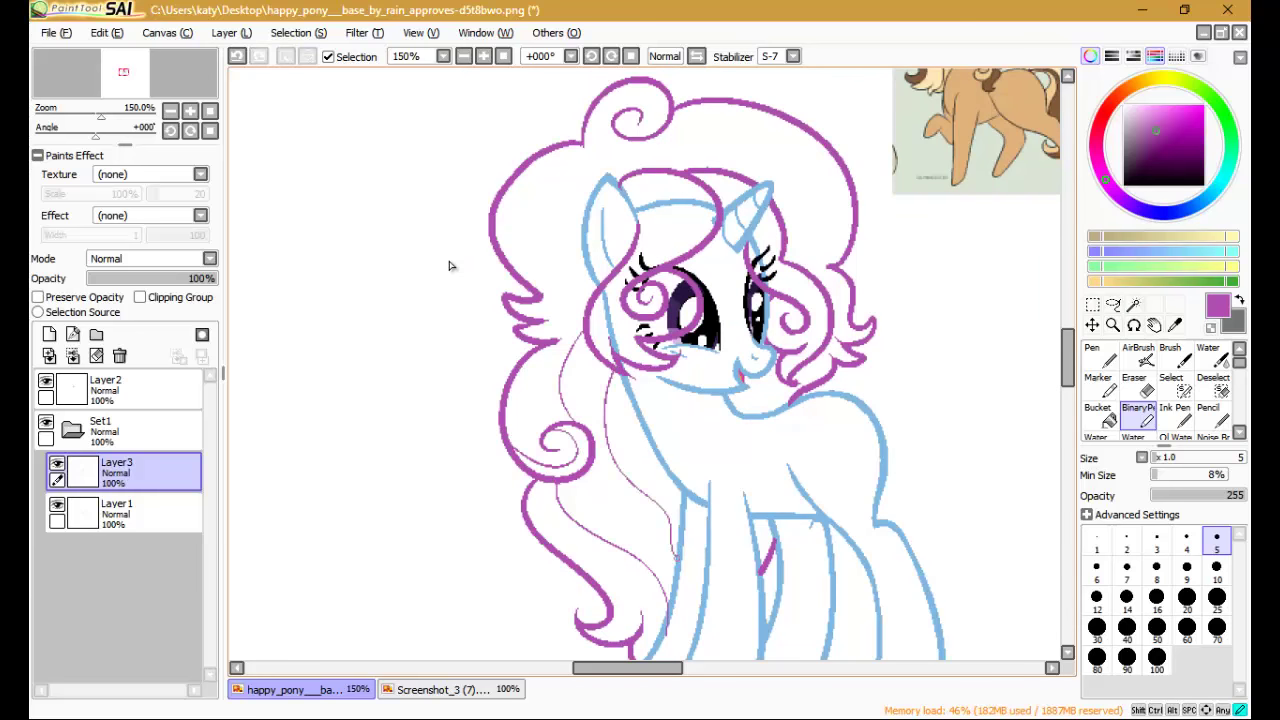
pyautogui.hotkey('ctrl', 'z')
pyautogui.moveTo(607, 368); pyautogui.dragTo(598, 413)
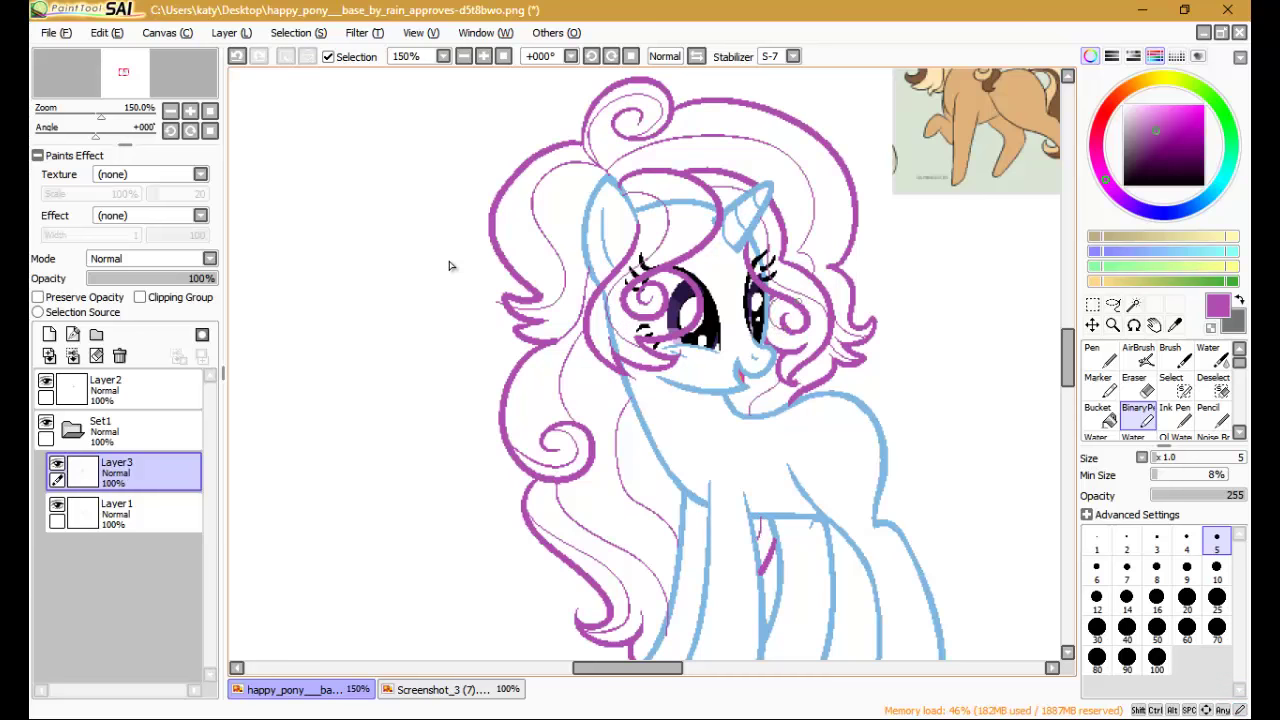
# Step: Draw the large wavy tail outline from the rump to the ground, with flicked tips and spiral curls
pyautogui.scroll(-2, 449, 263)
pyautogui.moveTo(590, 345); pyautogui.dragTo(663, 304)
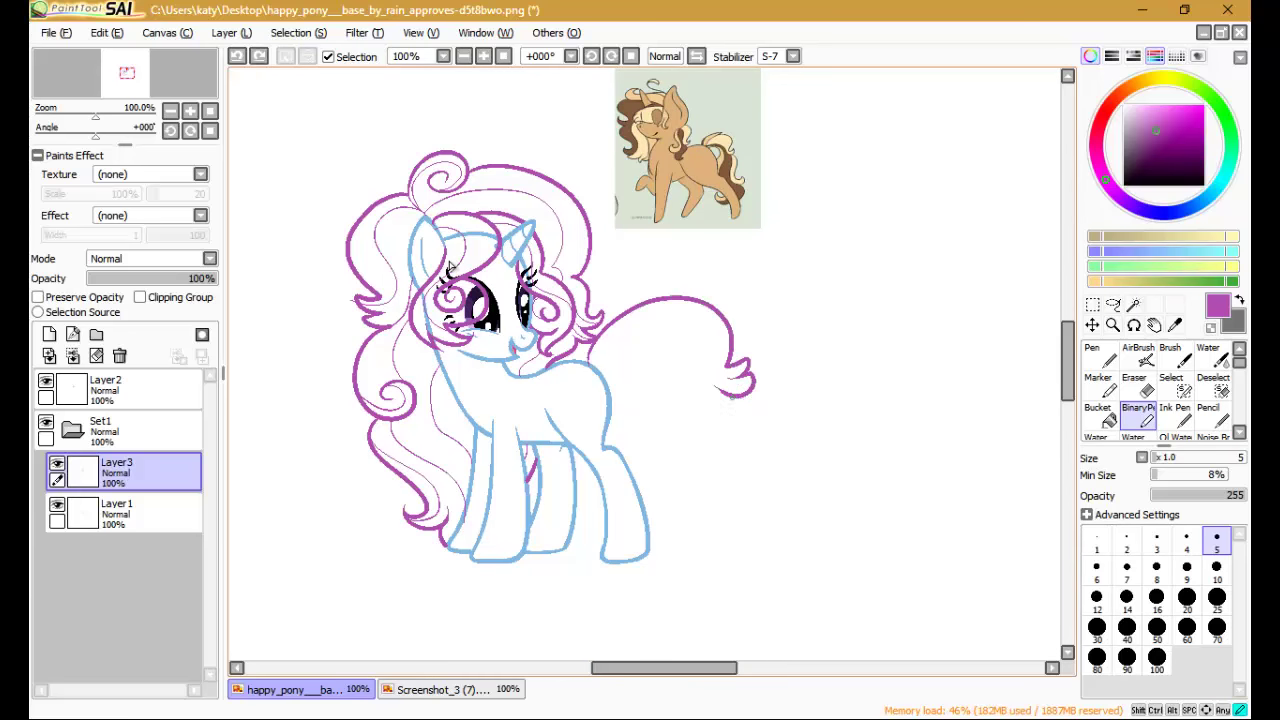
pyautogui.hotkey('ctrl', 'z')
pyautogui.moveTo(728, 396); pyautogui.dragTo(757, 465)
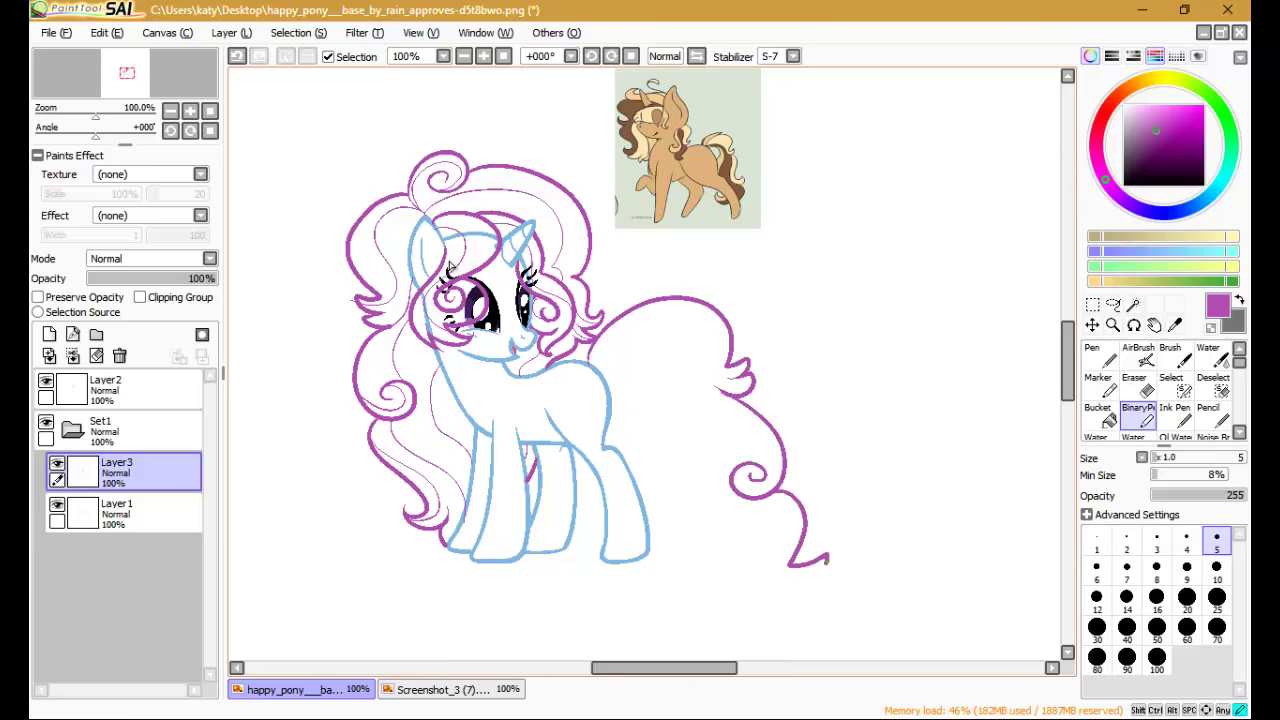
pyautogui.hotkey('ctrl', 'z')
pyautogui.hotkey('ctrl', 'z')
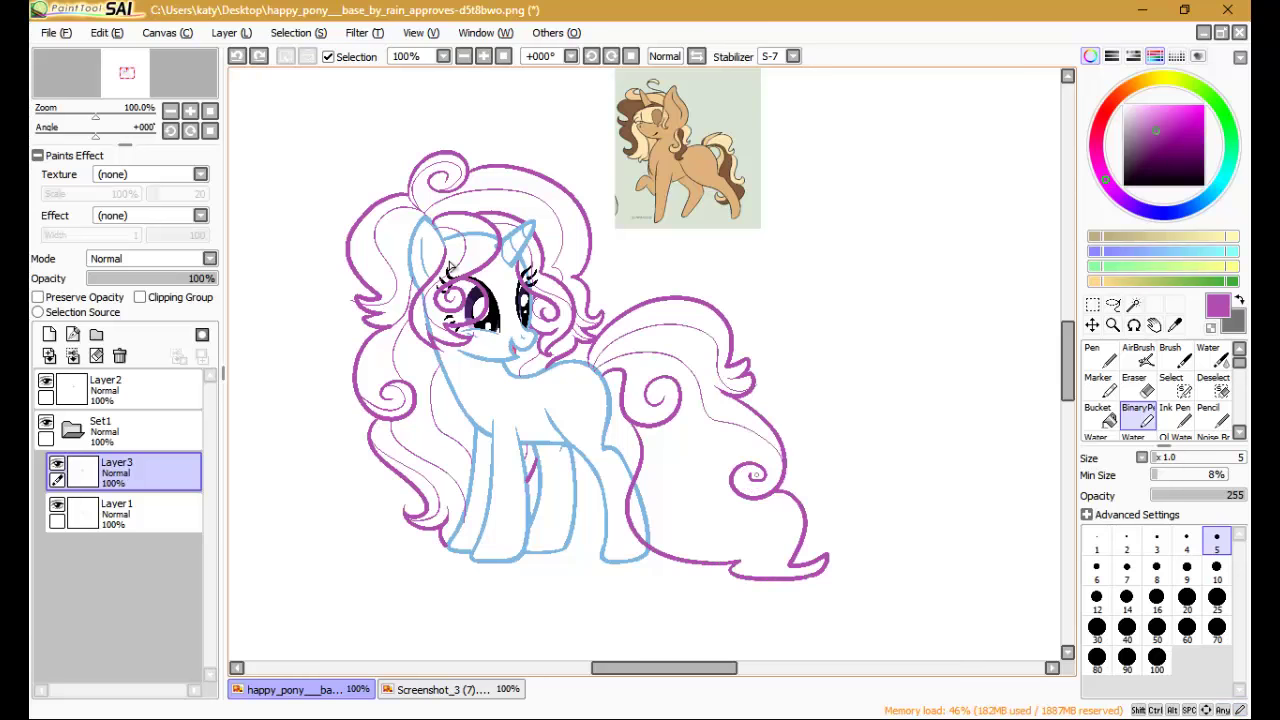
# Step: Add thin wavy strand lines inside the tail, running down to its tip
pyautogui.scroll(2, 450, 265)
pyautogui.scroll(-1, 450, 265)
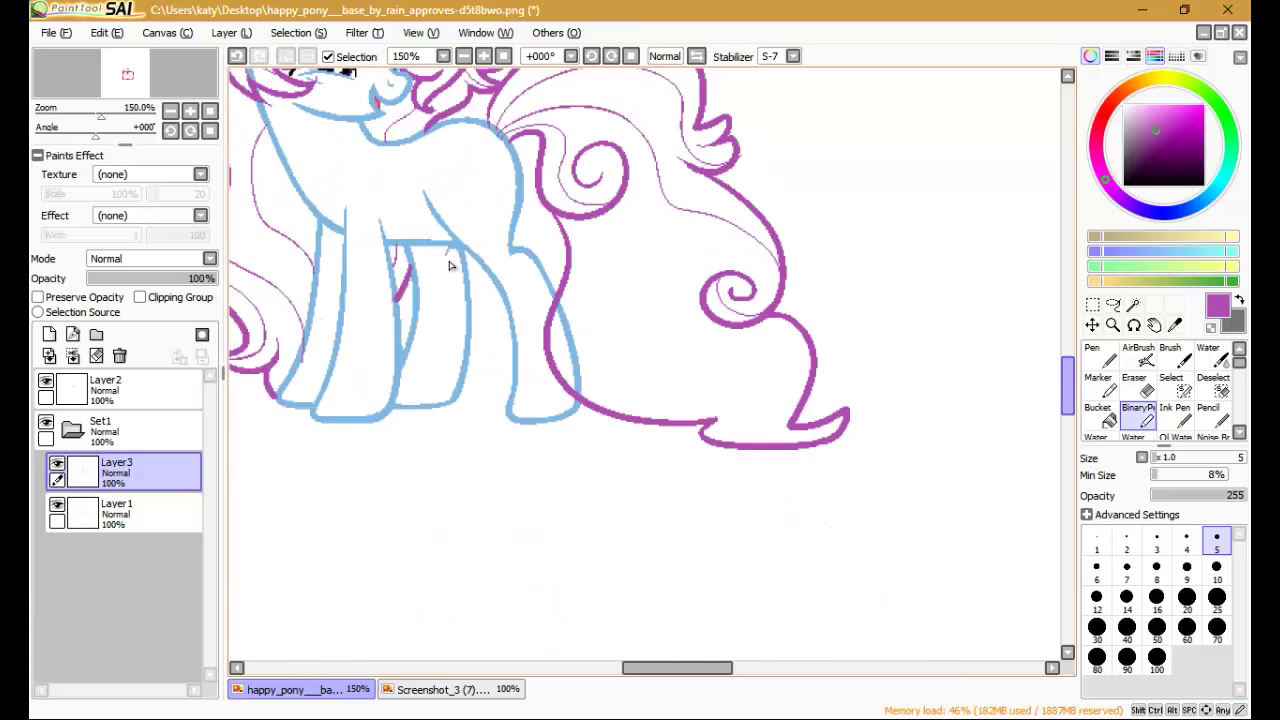
pyautogui.scroll(-1, 450, 265)
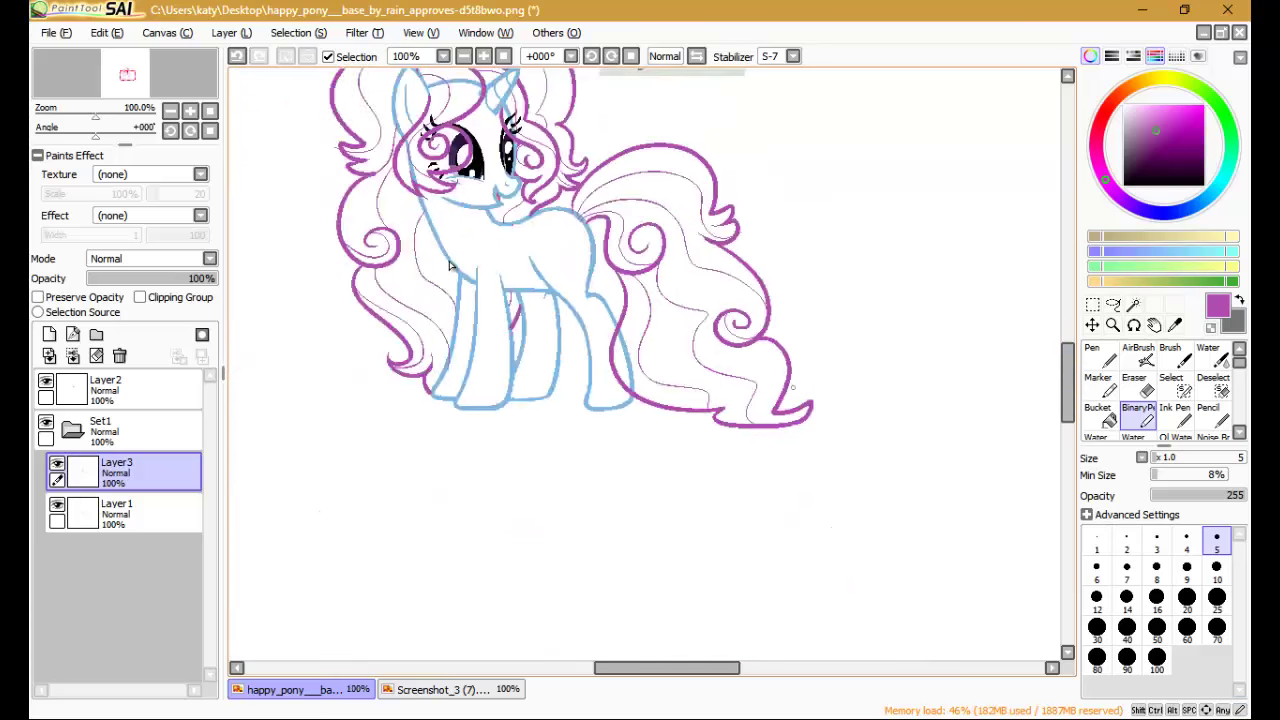
pyautogui.scroll(2, 450, 265)
pyautogui.scroll(-2, 450, 265)
pyautogui.scroll(2, 450, 265)
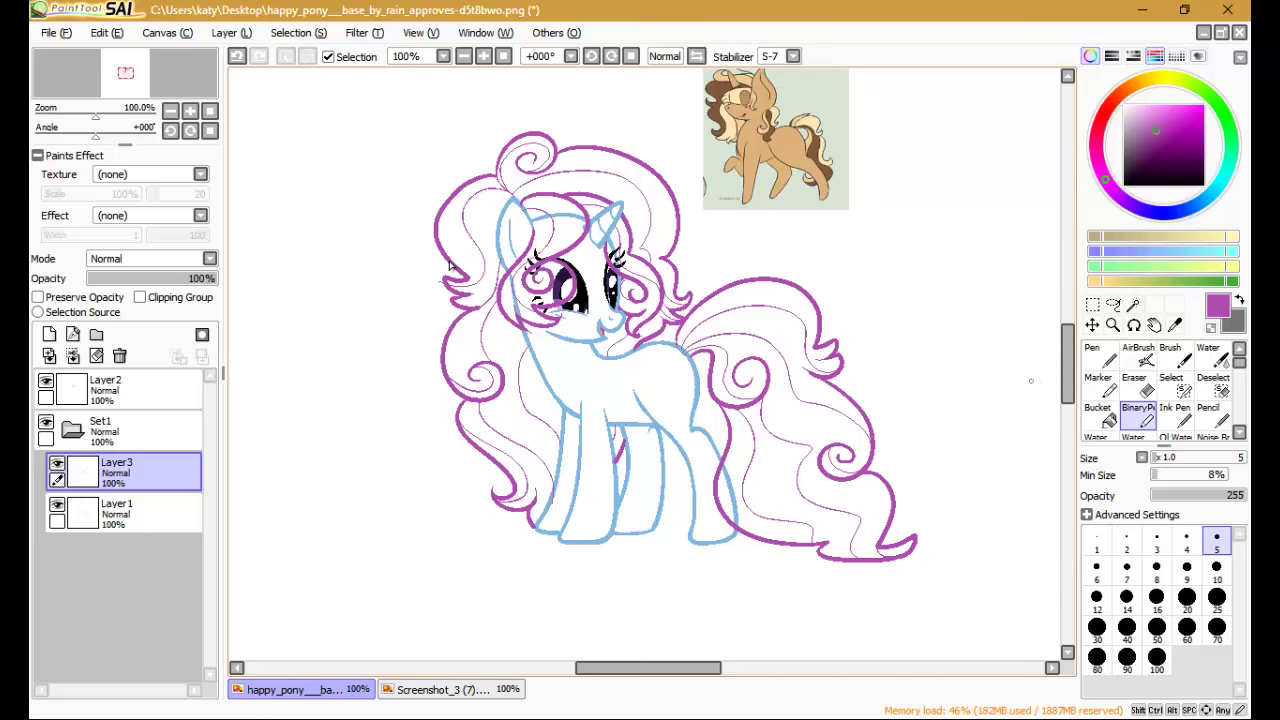
# Step: Lower Layer1's opacity to 48% and clear the head outline and eyelashes covered by the forelock
pyautogui.click(120, 512)
pyautogui.moveTo(215, 278); pyautogui.dragTo(150, 278)
pyautogui.click(1098, 415)
pyautogui.scroll(4, 450, 265)
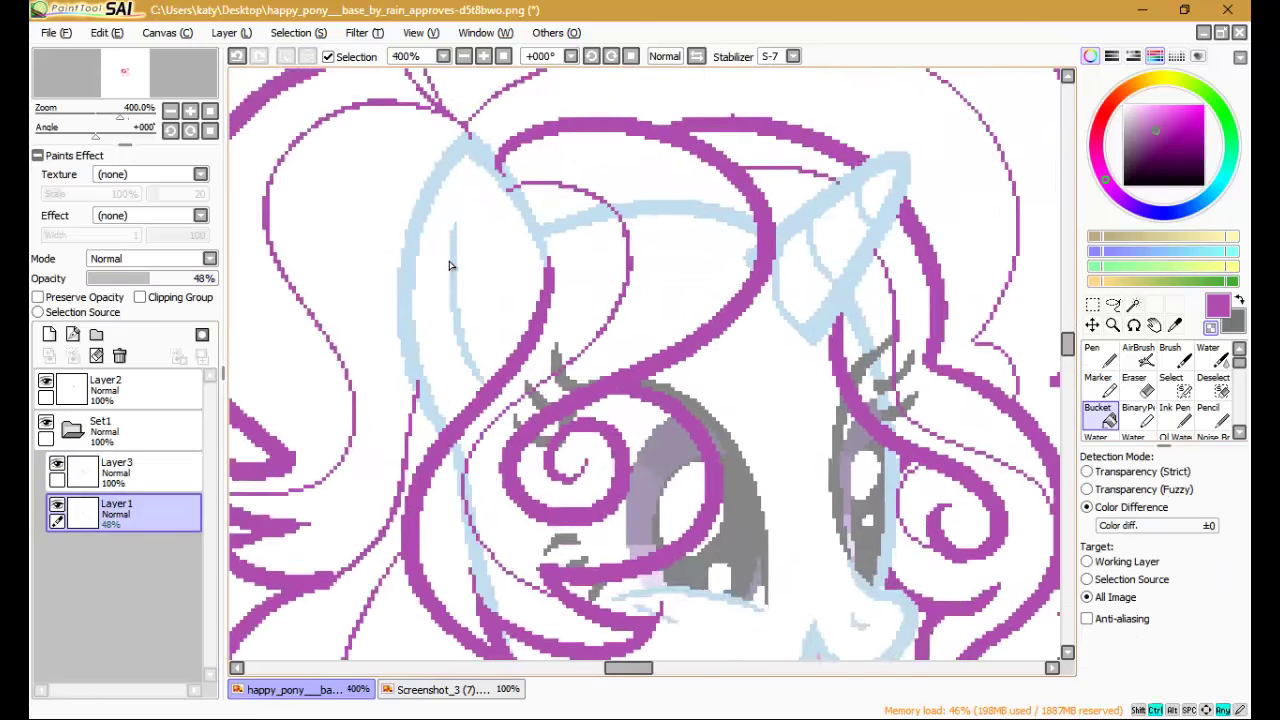
pyautogui.scroll(1, 450, 265)
pyautogui.press('n')
pyautogui.press('b')
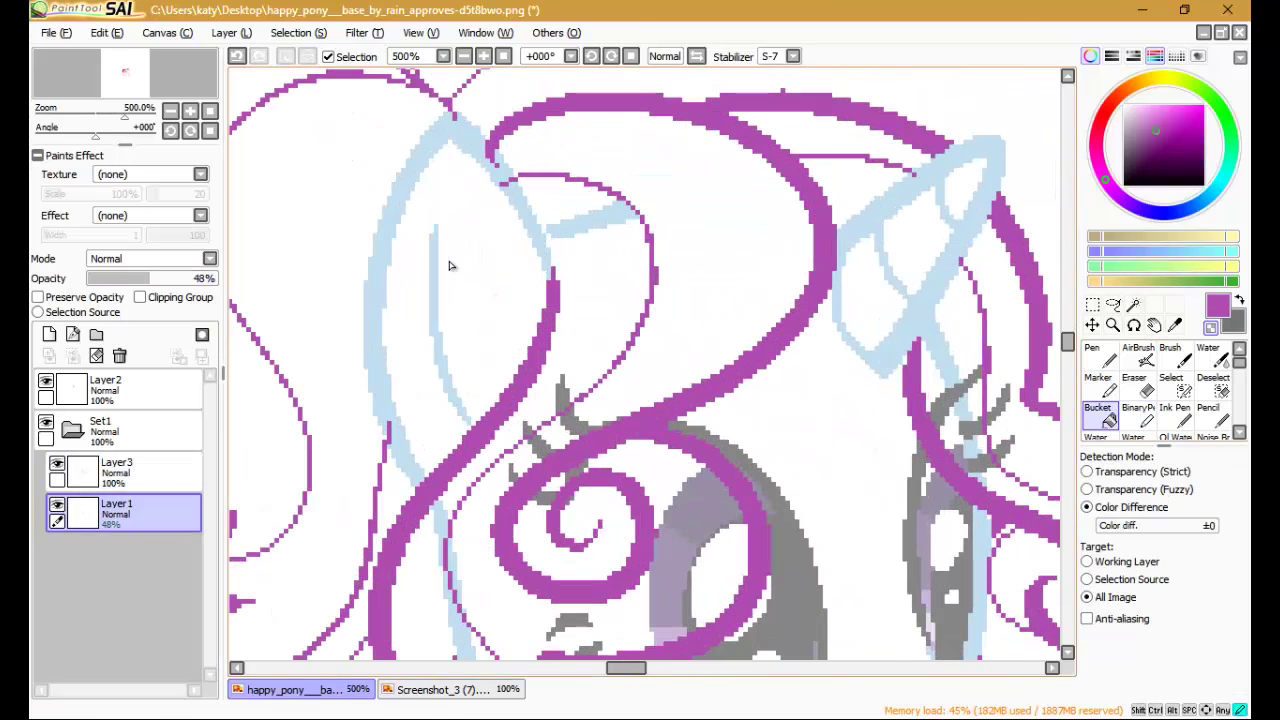
pyautogui.scroll(-2, 450, 265)
pyautogui.scroll(1, 450, 265)
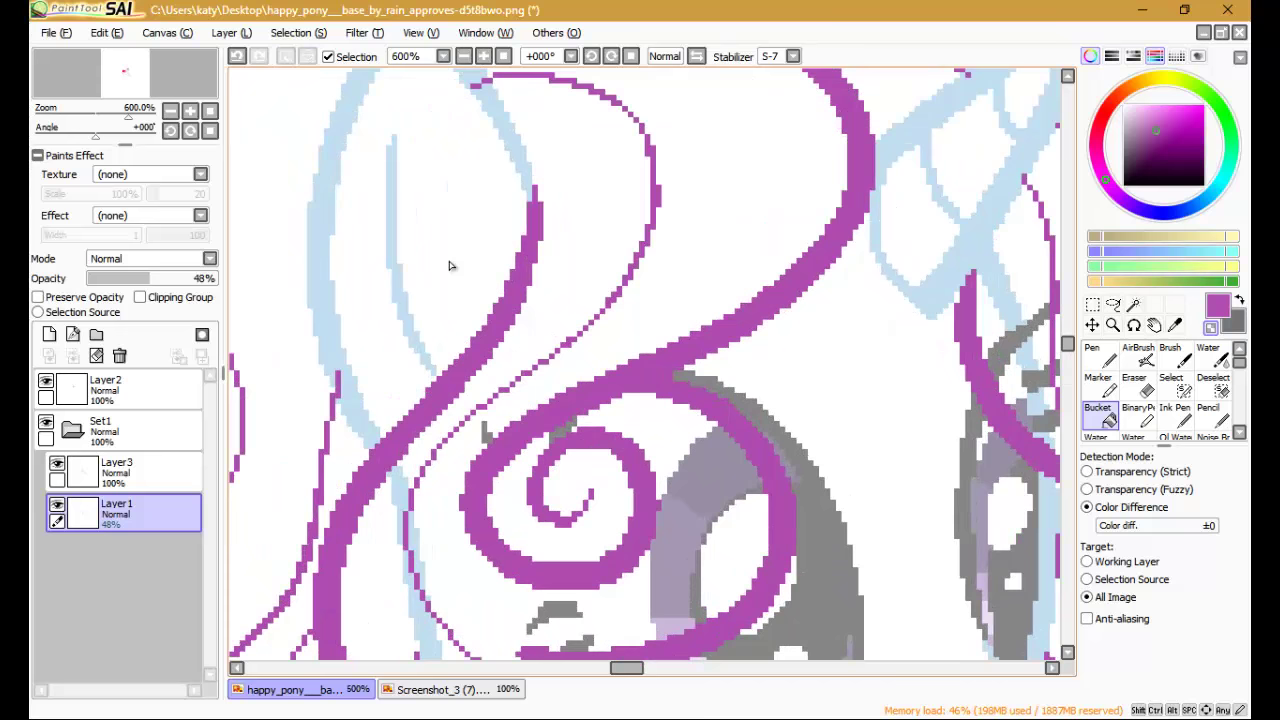
# Step: Clear the parts of the near eye and the cheek marks on Layer1 that lie under the forelock's curl
pyautogui.scroll(-3, 450, 265)
pyautogui.scroll(2, 450, 265)
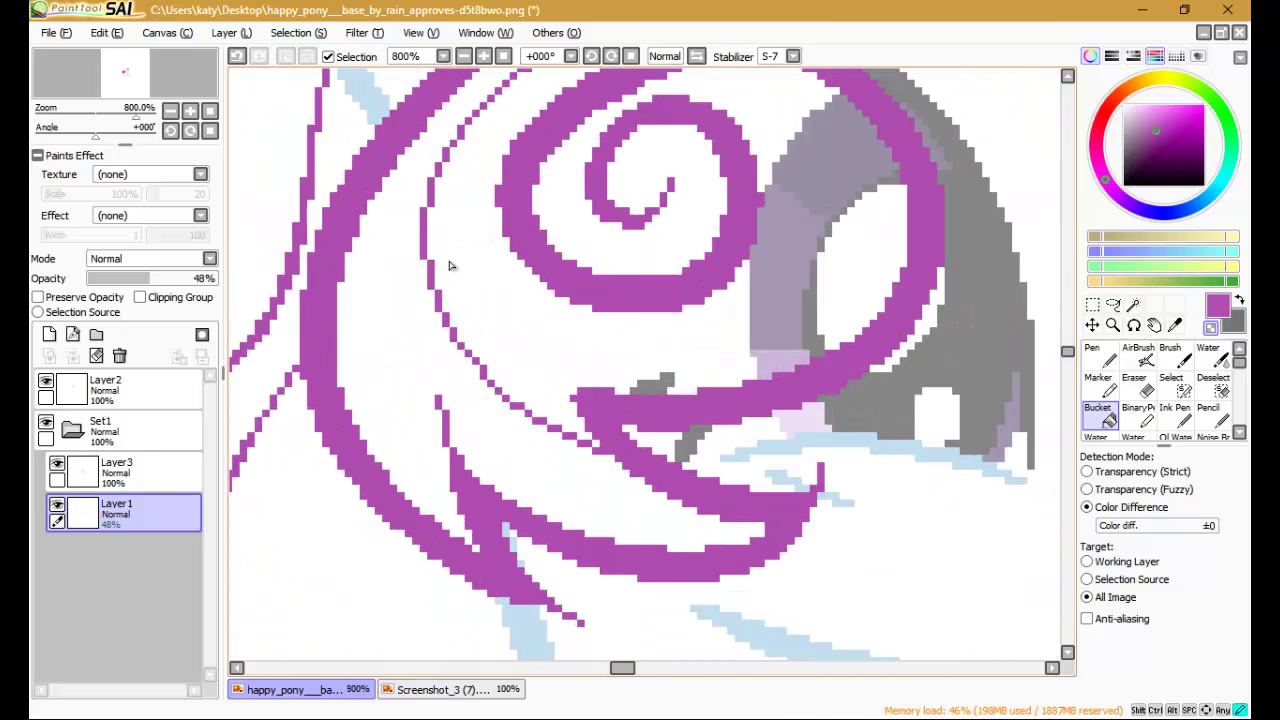
pyautogui.hotkey('ctrl', 'z')
pyautogui.hotkey('ctrl', 'z')
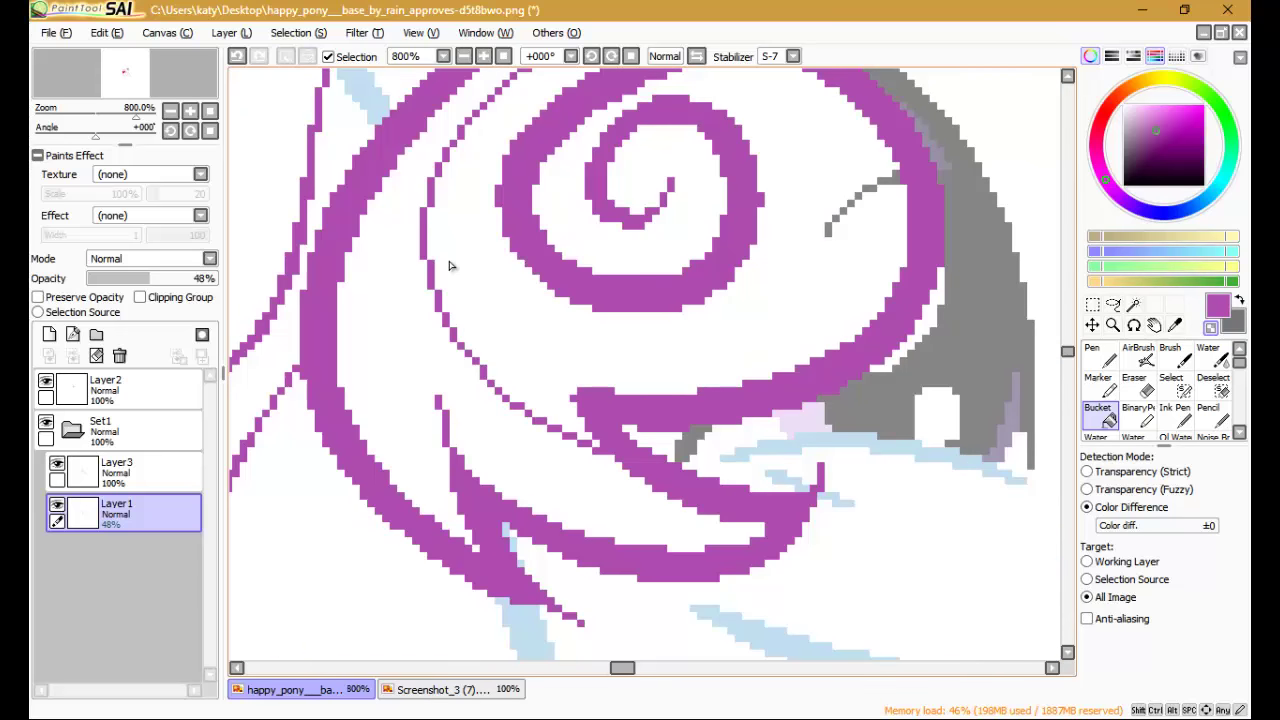
pyautogui.scroll(-4, 450, 265)
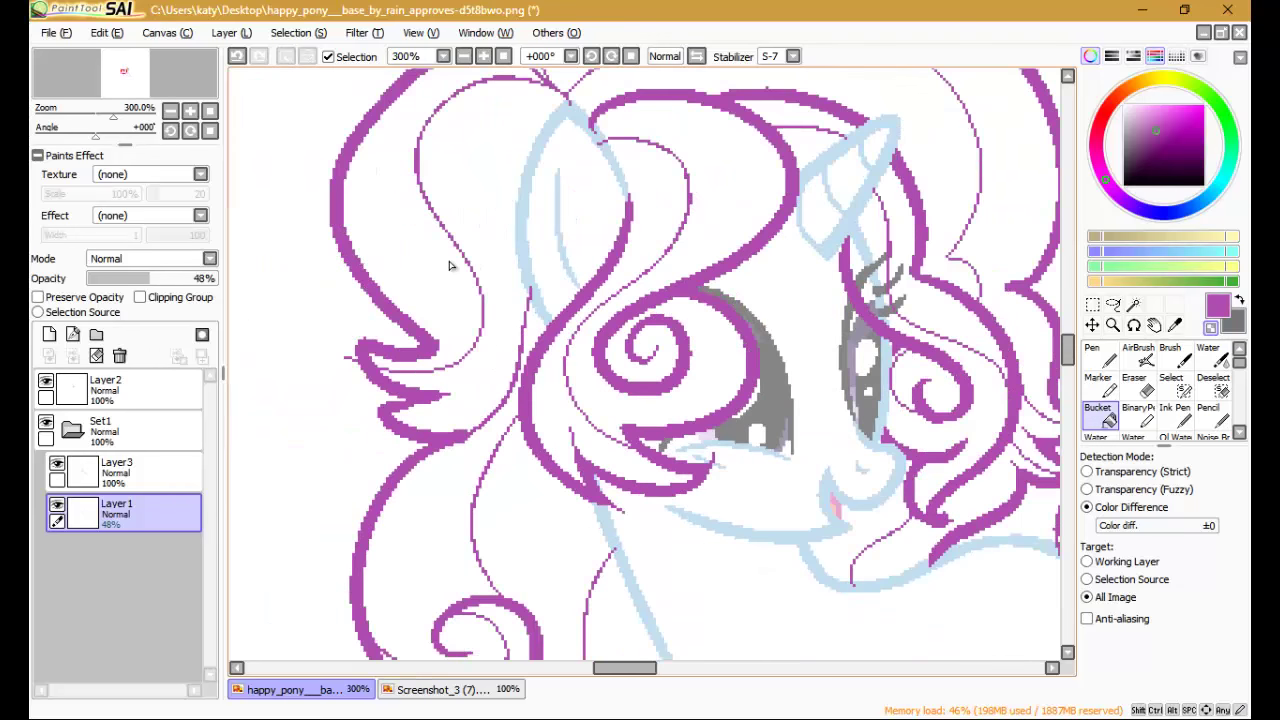
# Step: Clean up the flicked tips of the mane behind the ear on Layer3 with the Binary Pen
pyautogui.click(1140, 412)
pyautogui.click(116, 470)
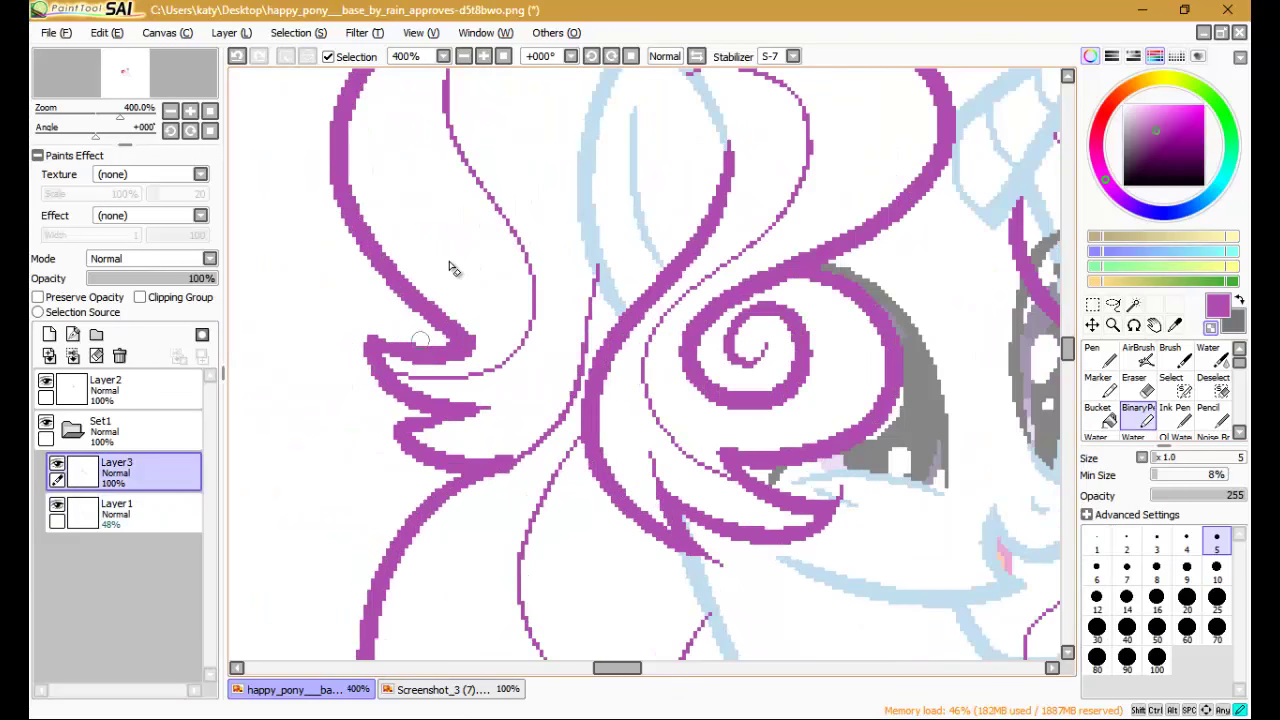
pyautogui.scroll(-4, 450, 265)
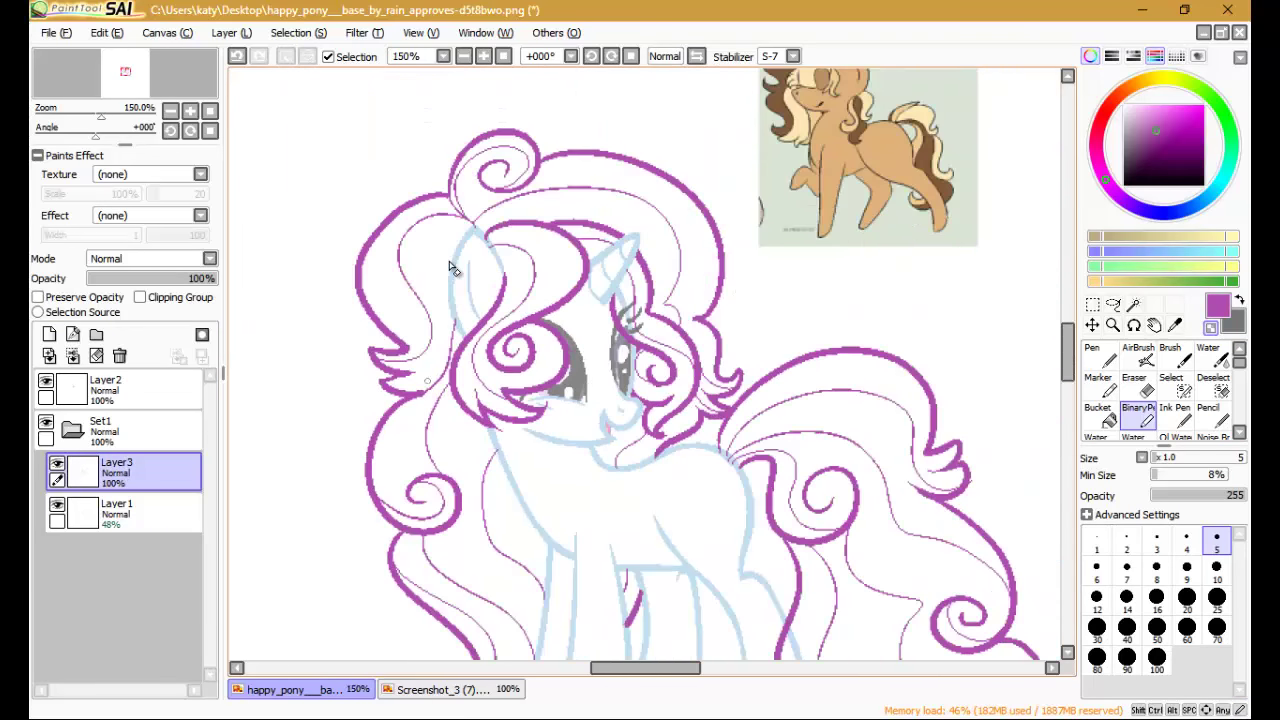
# Step: Set Layer3's opacity to 59% and trim the hair line ends around the ear and forelock
pyautogui.moveTo(214, 278); pyautogui.dragTo(163, 278)
pyautogui.scroll(4, 450, 265)
pyautogui.press('g')
pyautogui.scroll(2, 449, 265)
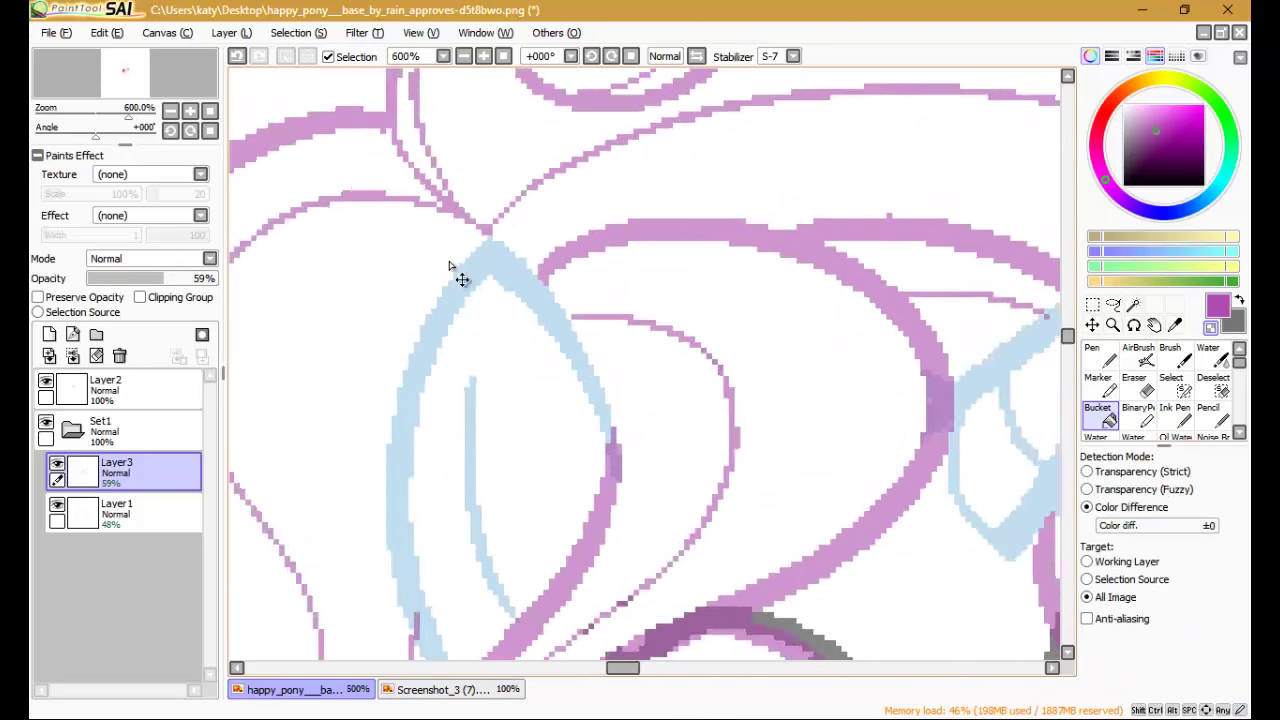
pyautogui.scroll(-2, 449, 265)
pyautogui.scroll(1, 449, 265)
pyautogui.scroll(-3, 449, 265)
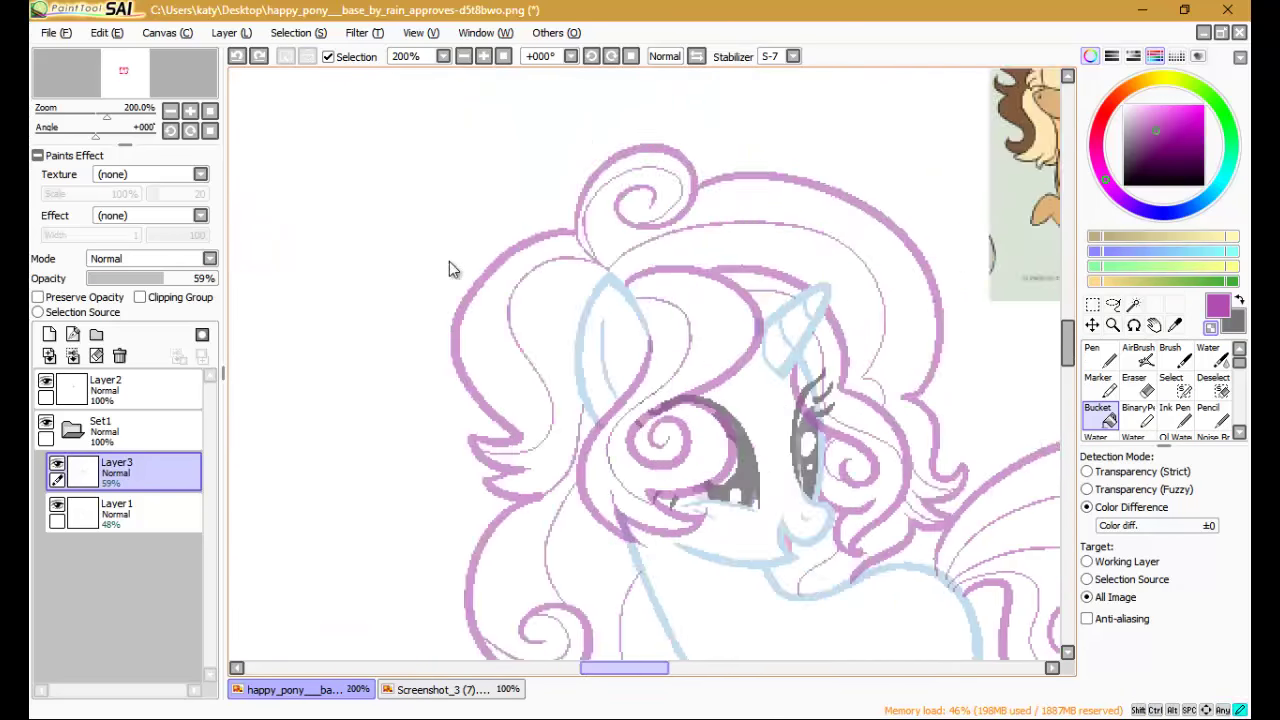
# Step: Trim the hair strands crossing the back and front legs on Layer3, and return the layer's opacity to 100%
pyautogui.scroll(3, 449, 265)
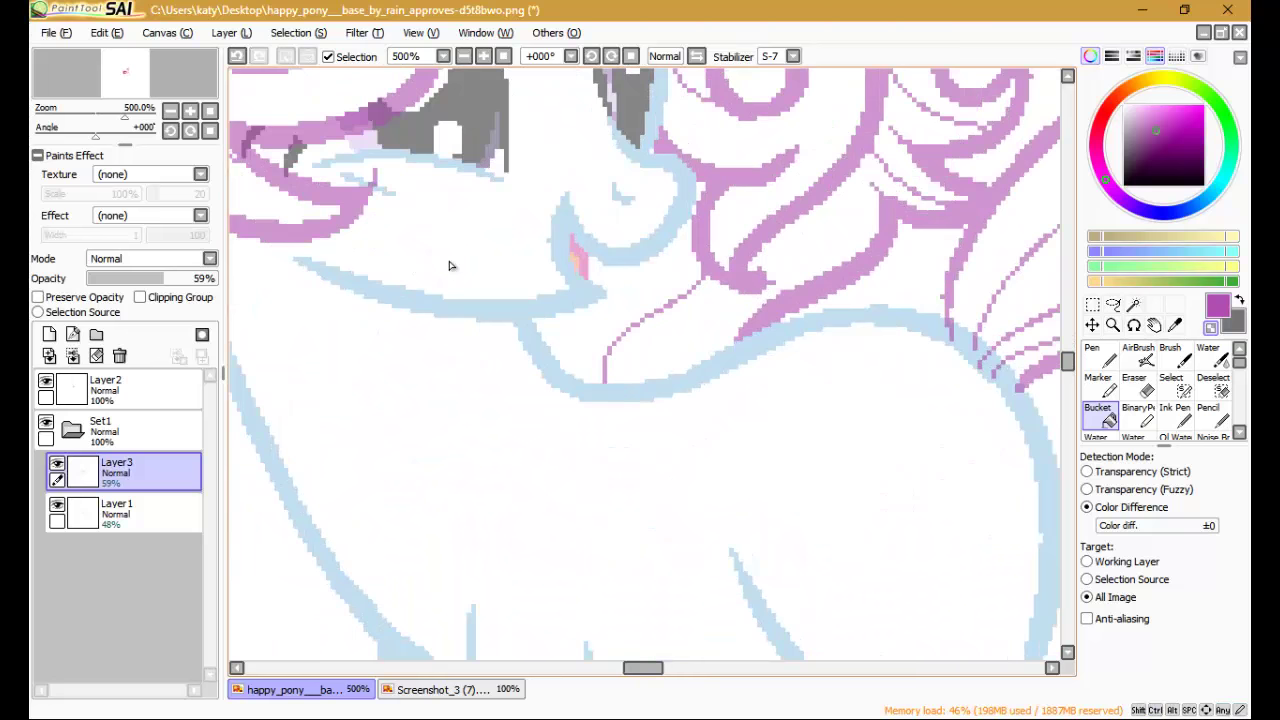
pyautogui.scroll(2, 449, 265)
pyautogui.scroll(-5, 449, 265)
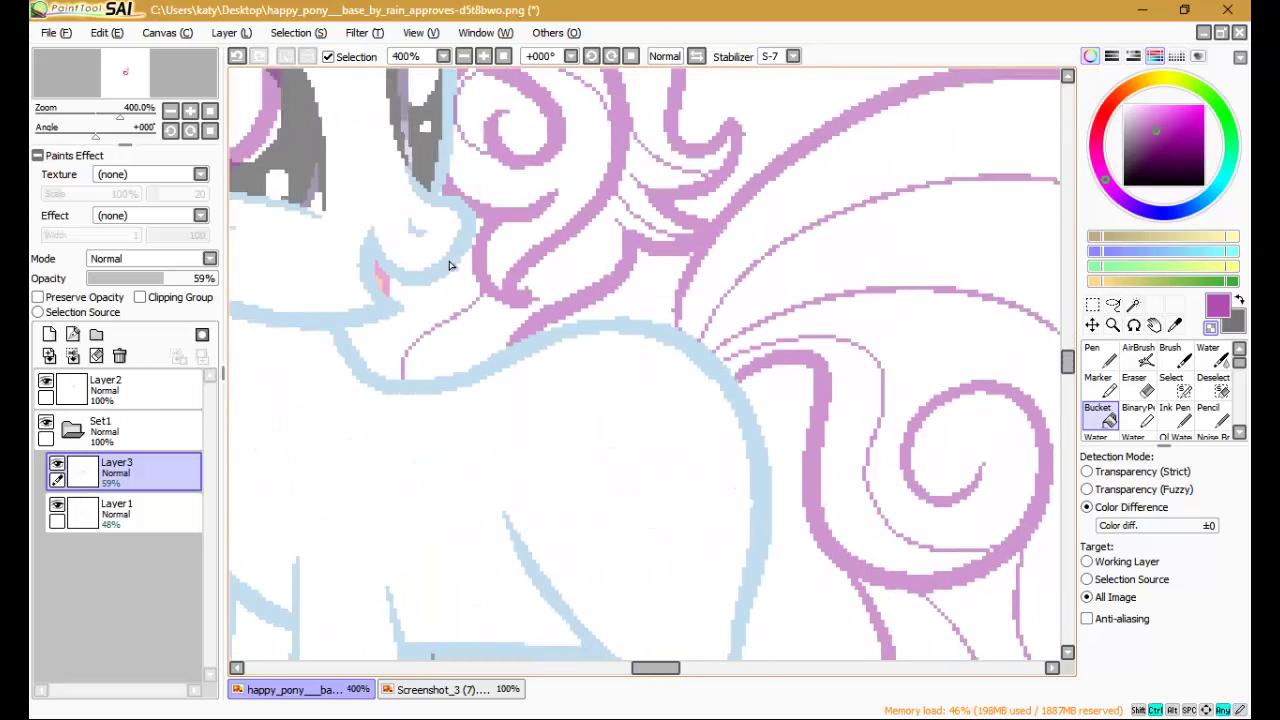
pyautogui.scroll(-2, 449, 265)
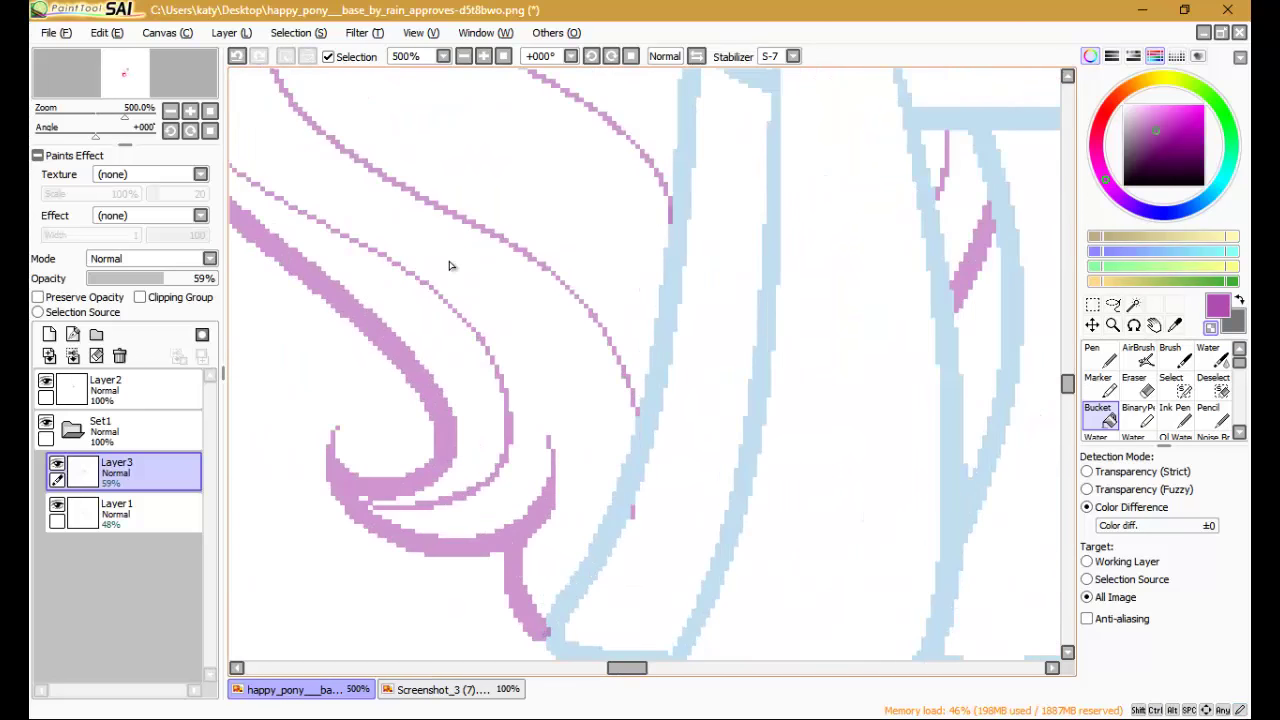
pyautogui.scroll(3, 449, 265)
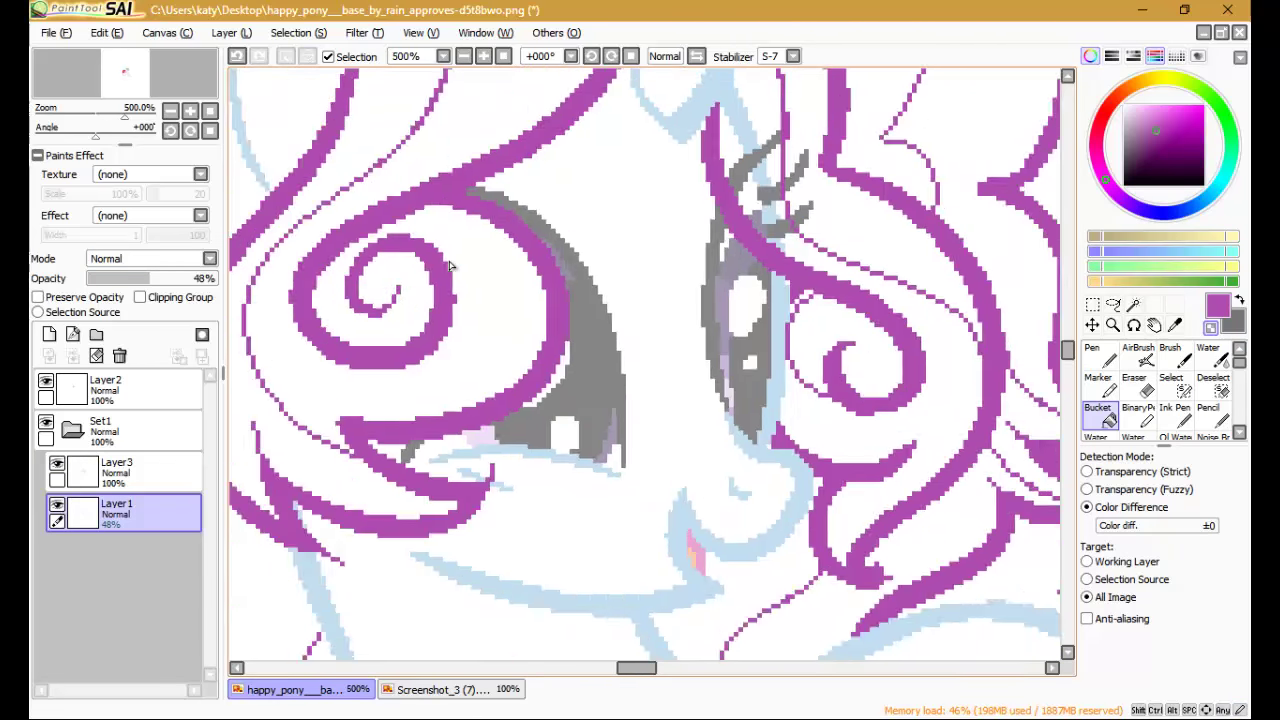
# Step: Clear the far eye's lashes and the face outline under the front lock on Layer1, and restore its opacity to 100%
pyautogui.scroll(1, 449, 265)
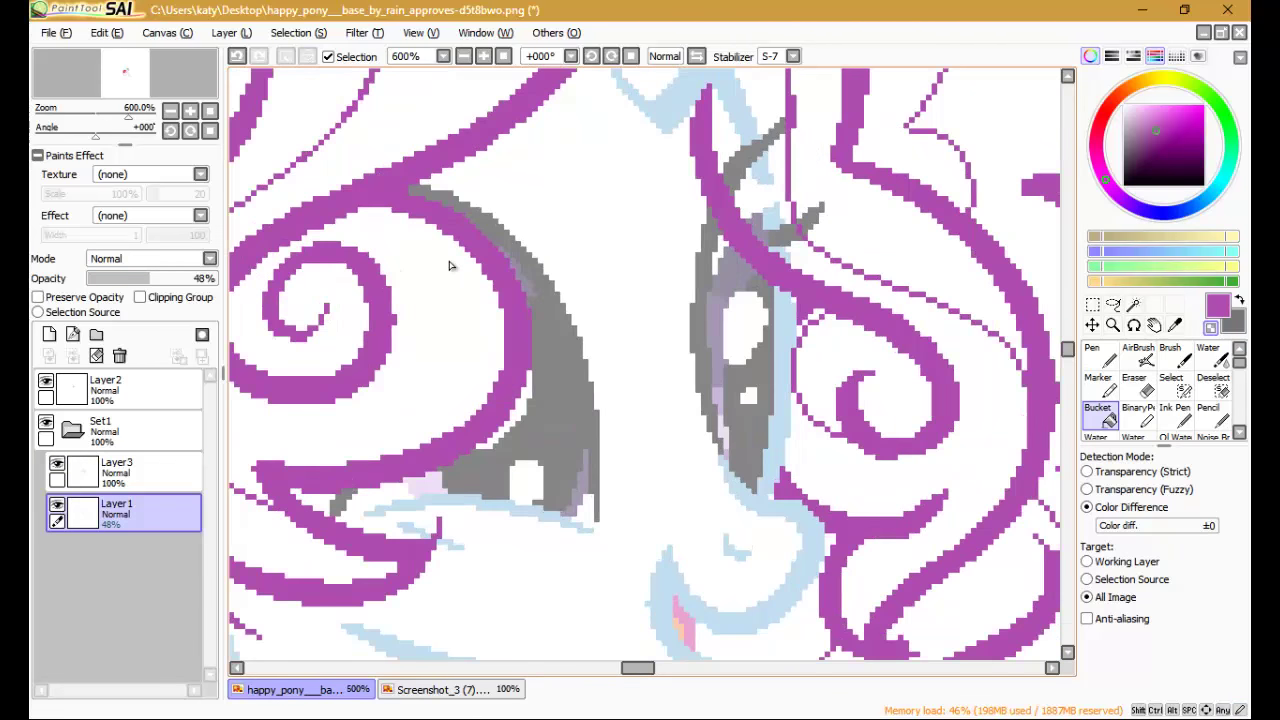
pyautogui.scroll(-2, 449, 265)
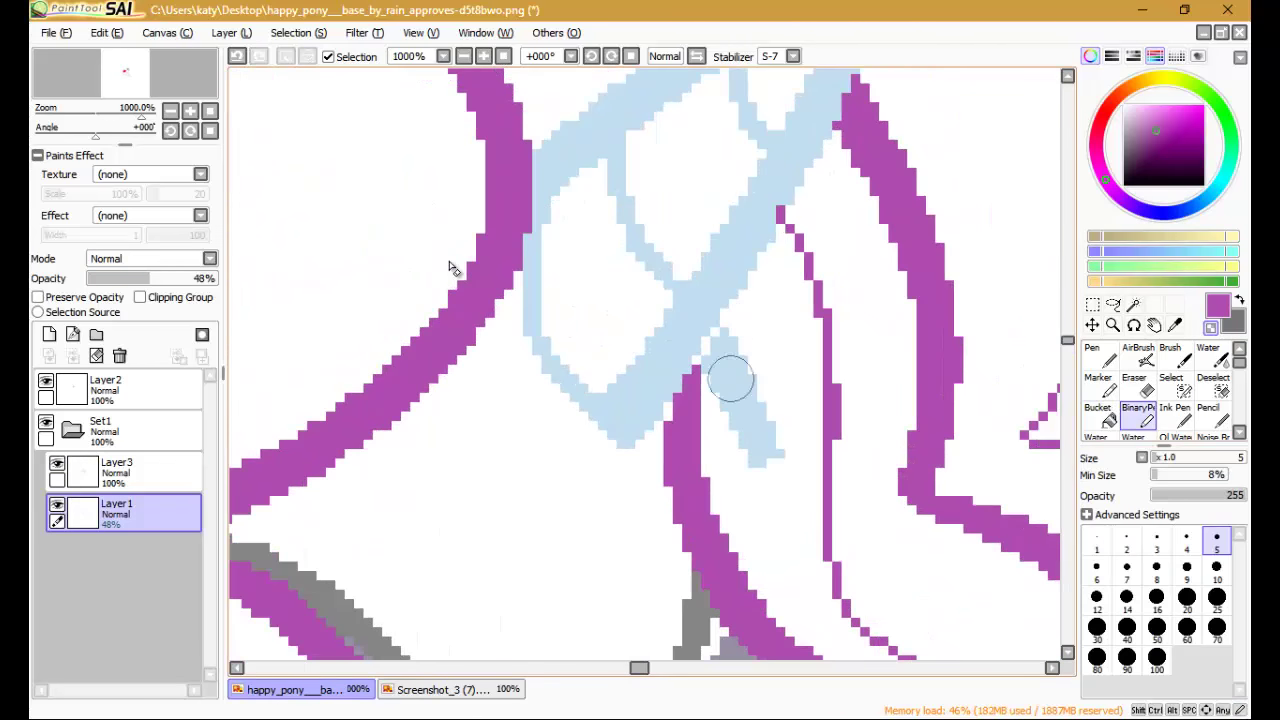
pyautogui.scroll(-4, 449, 261)
pyautogui.scroll(1, 449, 265)
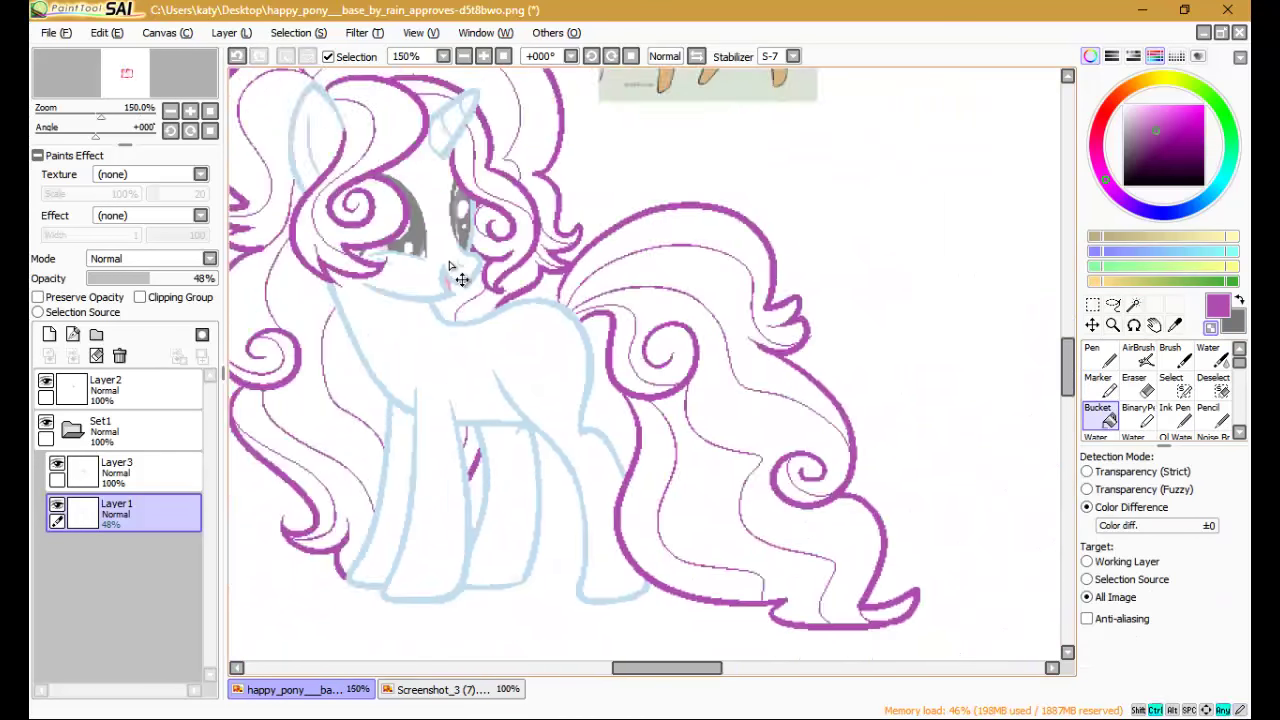
pyautogui.scroll(-1, 450, 269)
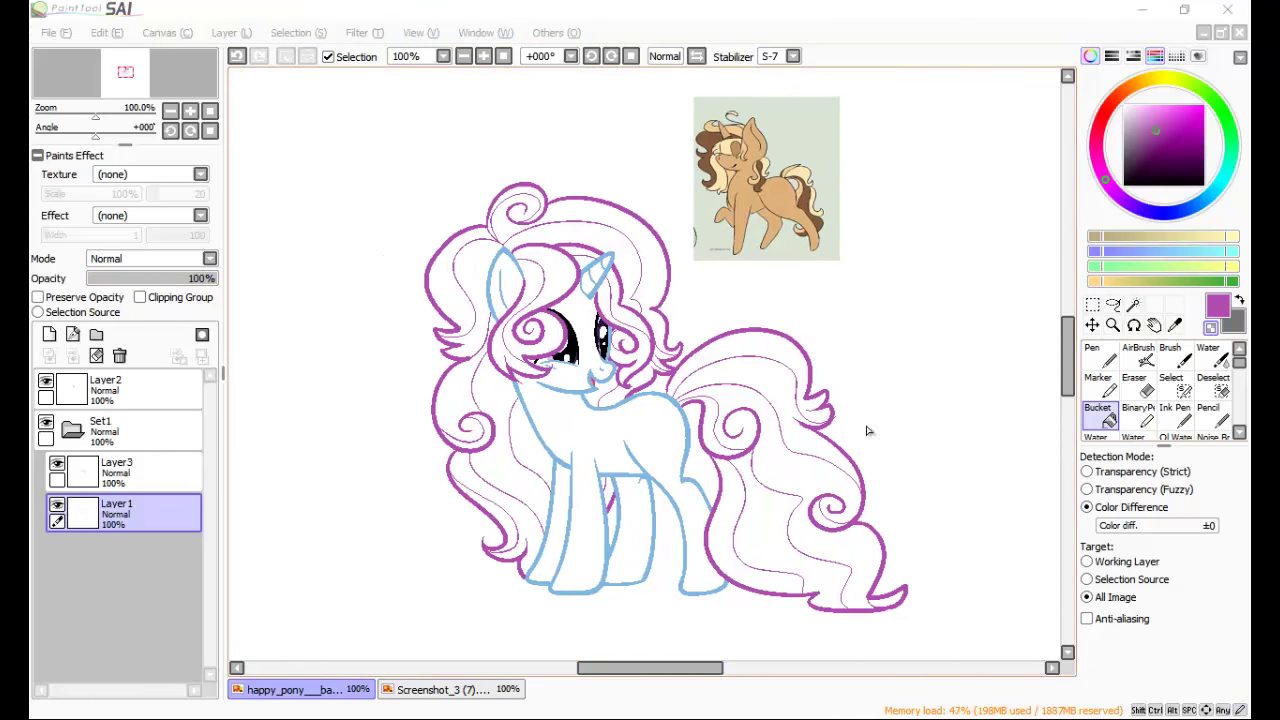
# Step: Select the pony's body with the Magic Wand and fill it with tan on a new layer in a new layer set
pyautogui.click(1136, 306)
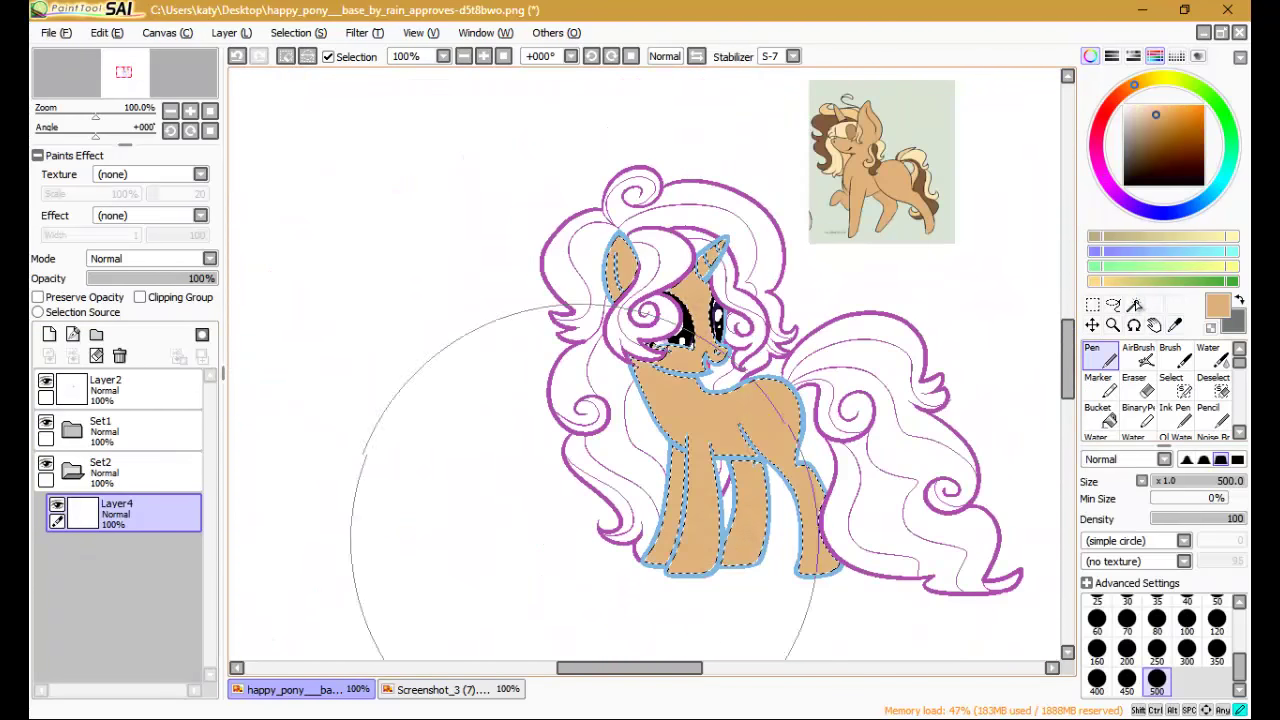
pyautogui.click(1137, 413)
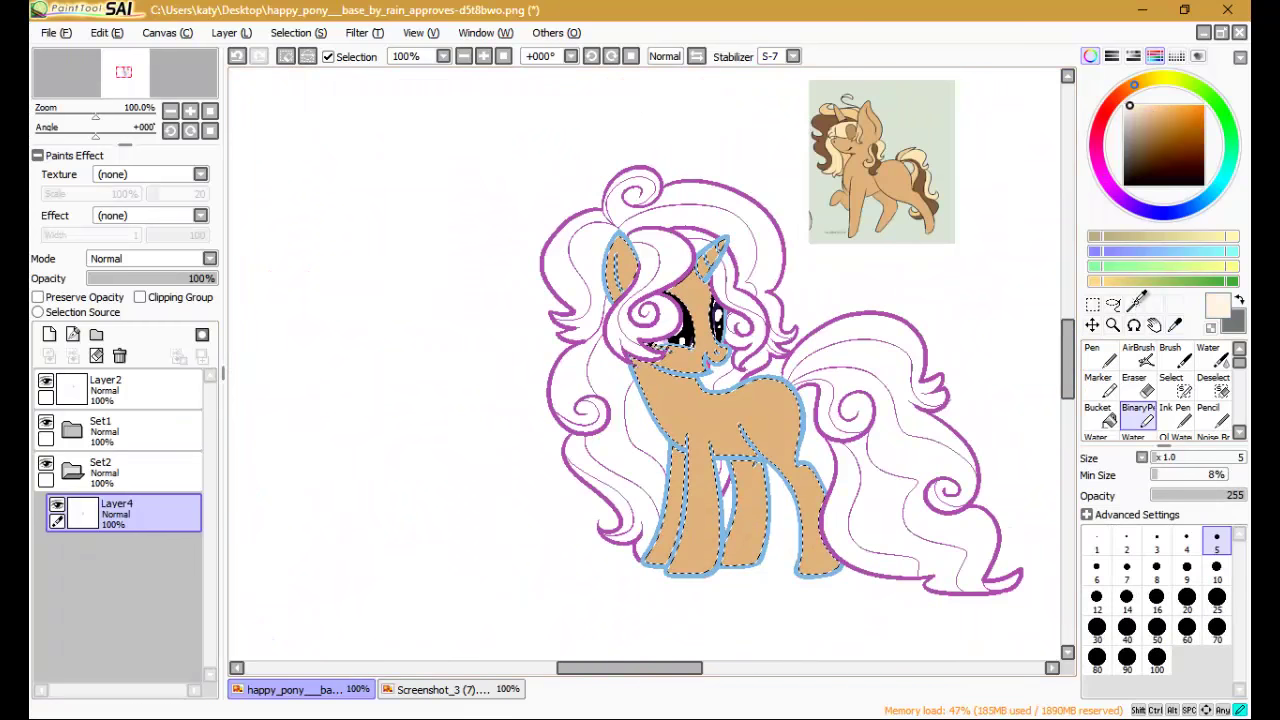
# Step: Paint cream markings on the pony's chest, belly, muzzle, horn and upper legs, and scalloped cream socks on the hooves
pyautogui.hotkey('ctrl', '+')
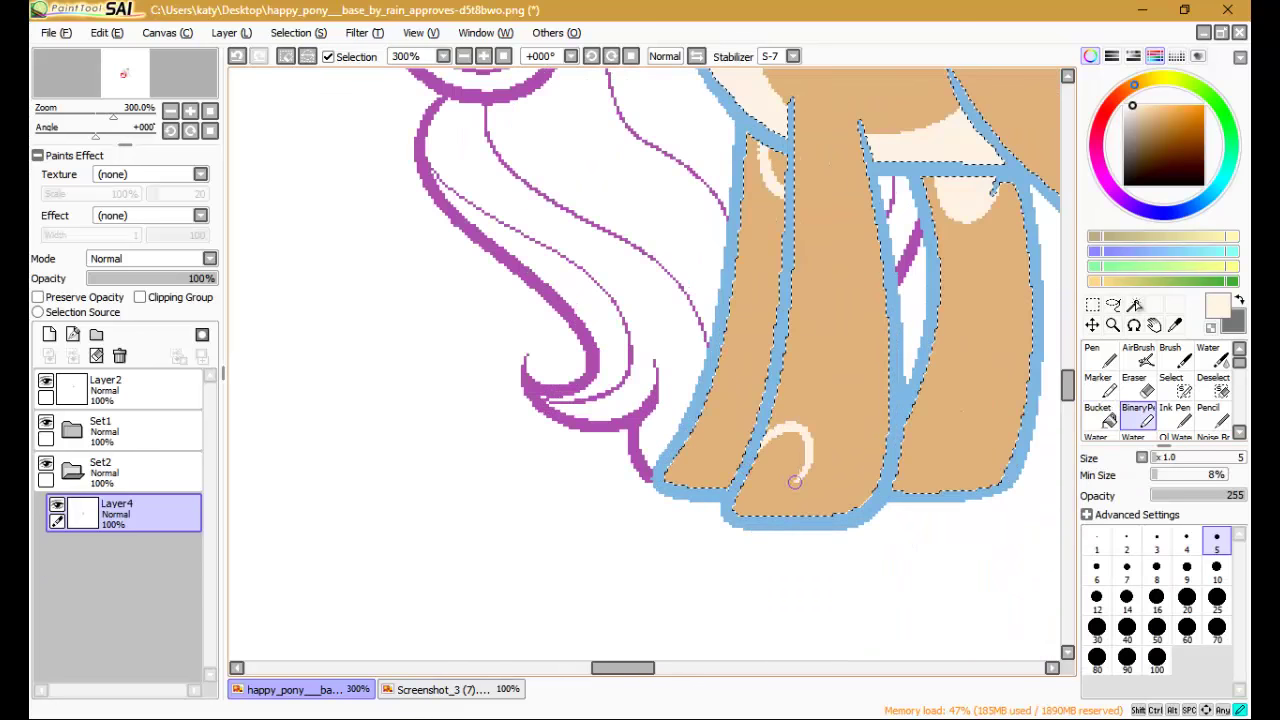
pyautogui.moveTo(955, 98); pyautogui.dragTo(1000, 158)
pyautogui.moveTo(908, 410); pyautogui.dragTo(1012, 490)
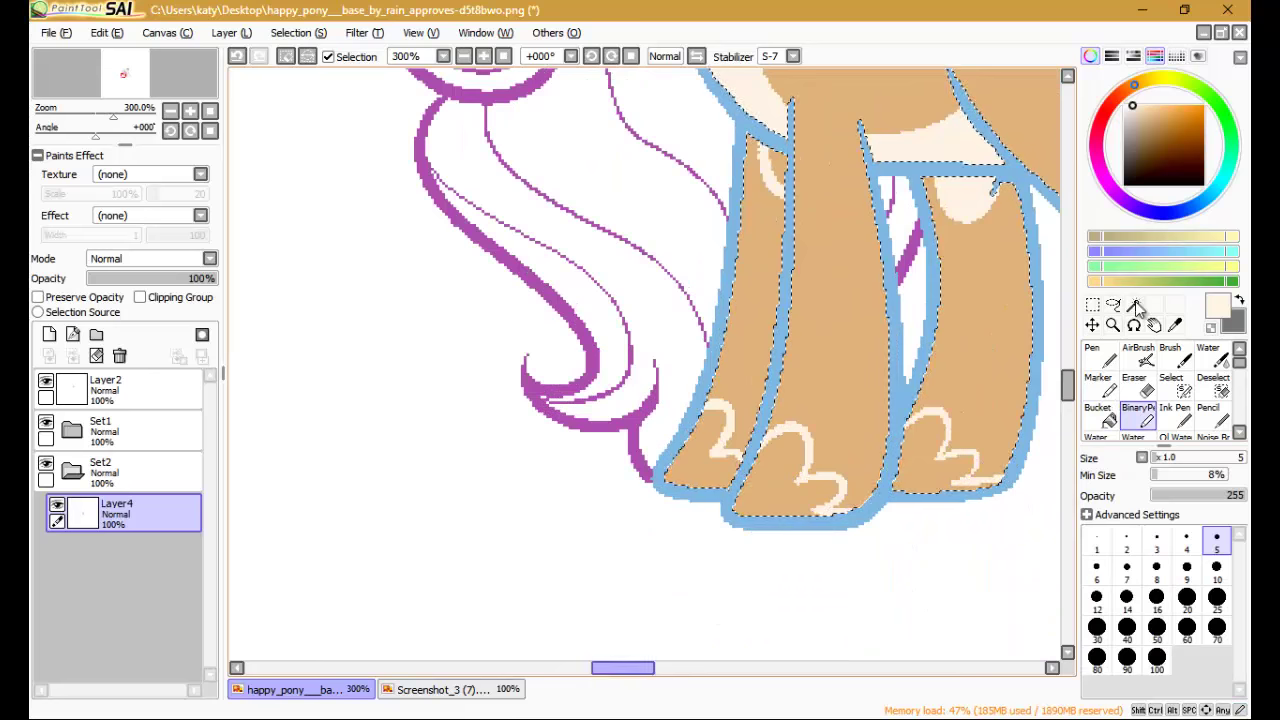
pyautogui.hscroll(5, 721, 487)
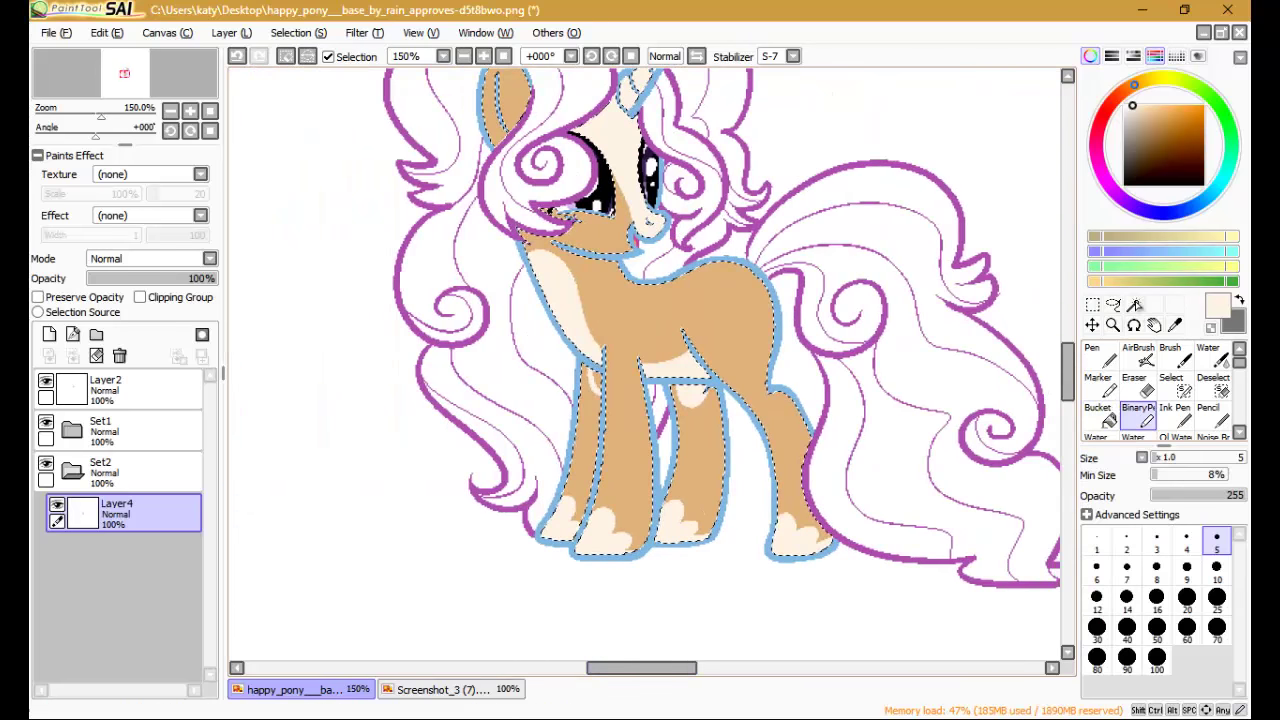
# Step: Outline a scalloped cream patch on the pony's rump and fill it with the same cream
pyautogui.scroll(1, 700, 300)
pyautogui.moveTo(692, 298); pyautogui.dragTo(721, 294)
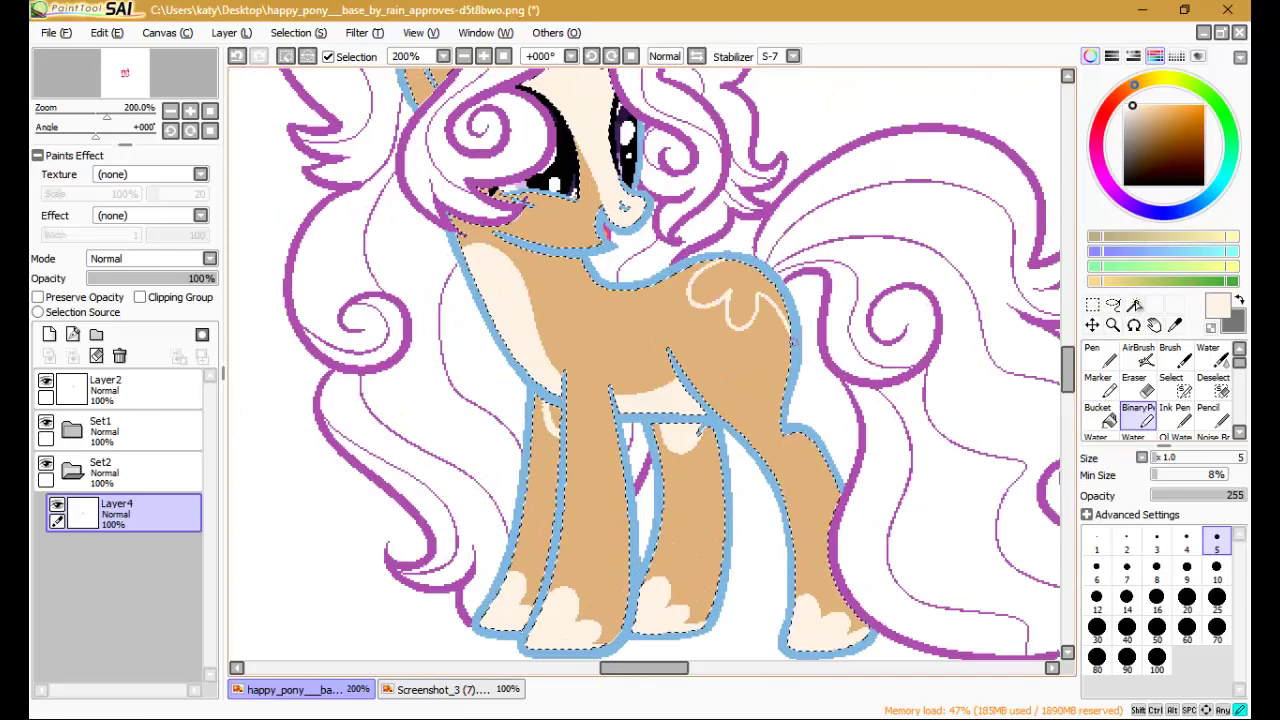
pyautogui.press('b')
pyautogui.scroll(-2, 650, 360)
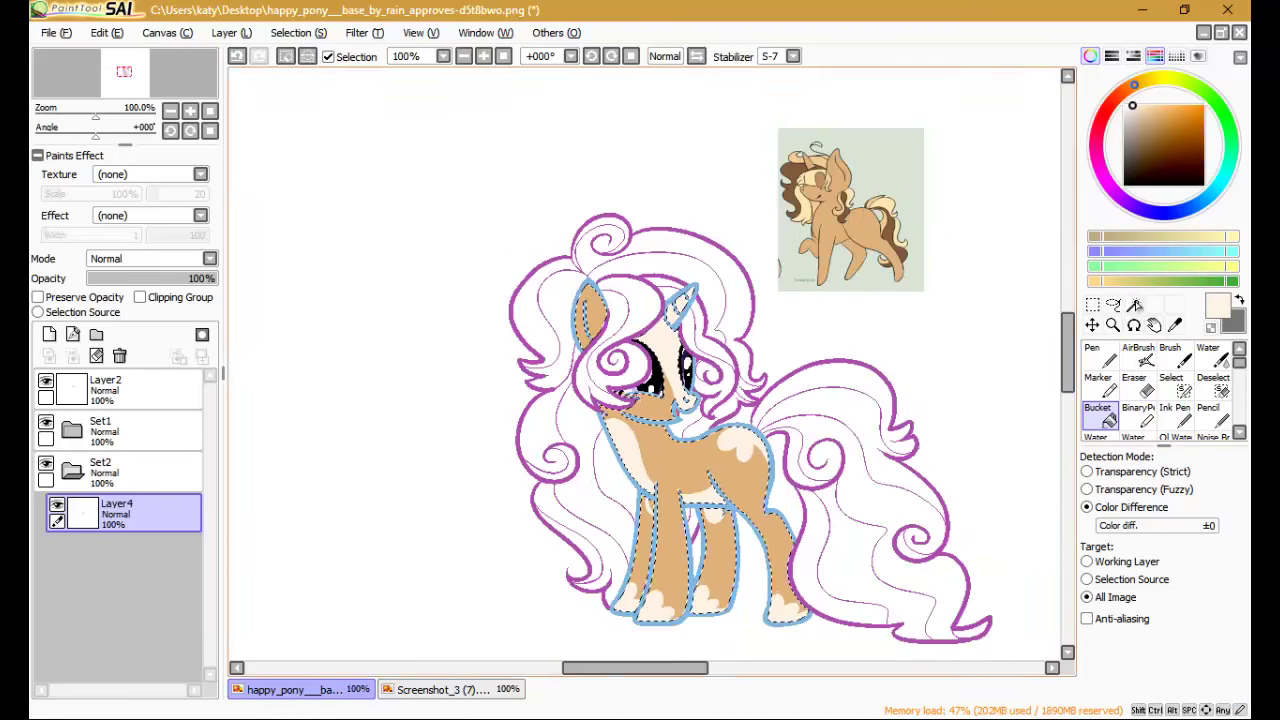
# Step: Deselect the body, add a new layer in Set2, and select all the tail sections with the Magic Wand
pyautogui.hotkey('ctrl', 'd')
pyautogui.hotkey('ctrl', 'shift', 'n')
pyautogui.hotkey('ctrl', '+')
pyautogui.hotkey('ctrl', '+')
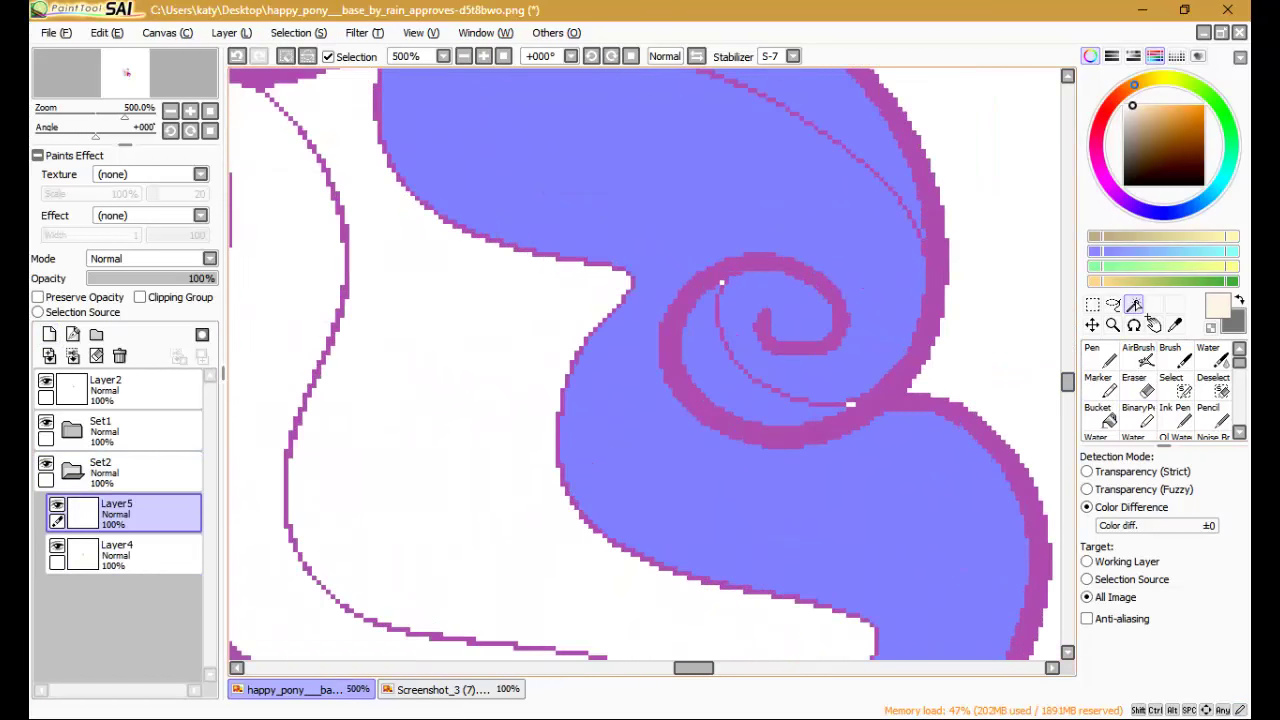
pyautogui.hotkey('ctrl', '-')
pyautogui.hotkey('ctrl', '-')
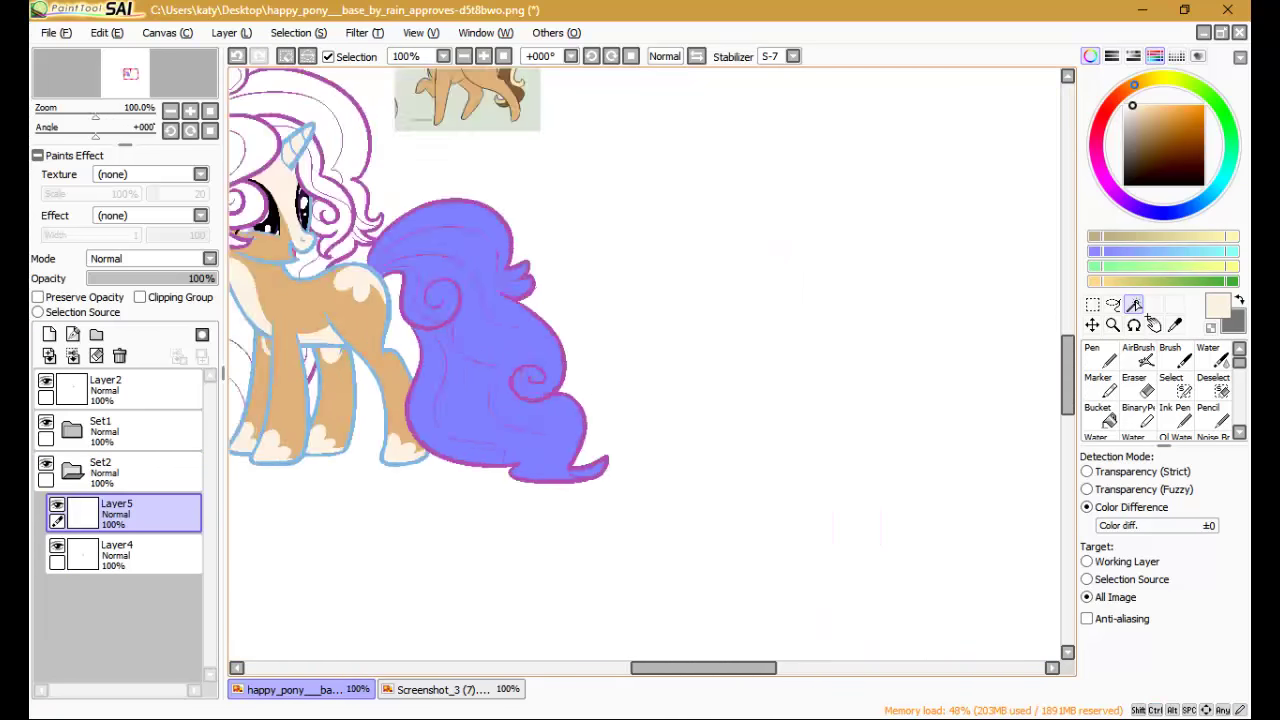
# Step: Add the forelock and the lock beside the far eye to the Magic Wand selection
pyautogui.hotkey('ctrl', '+')
pyautogui.hotkey('ctrl', '+')
pyautogui.hotkey('ctrl', '-')
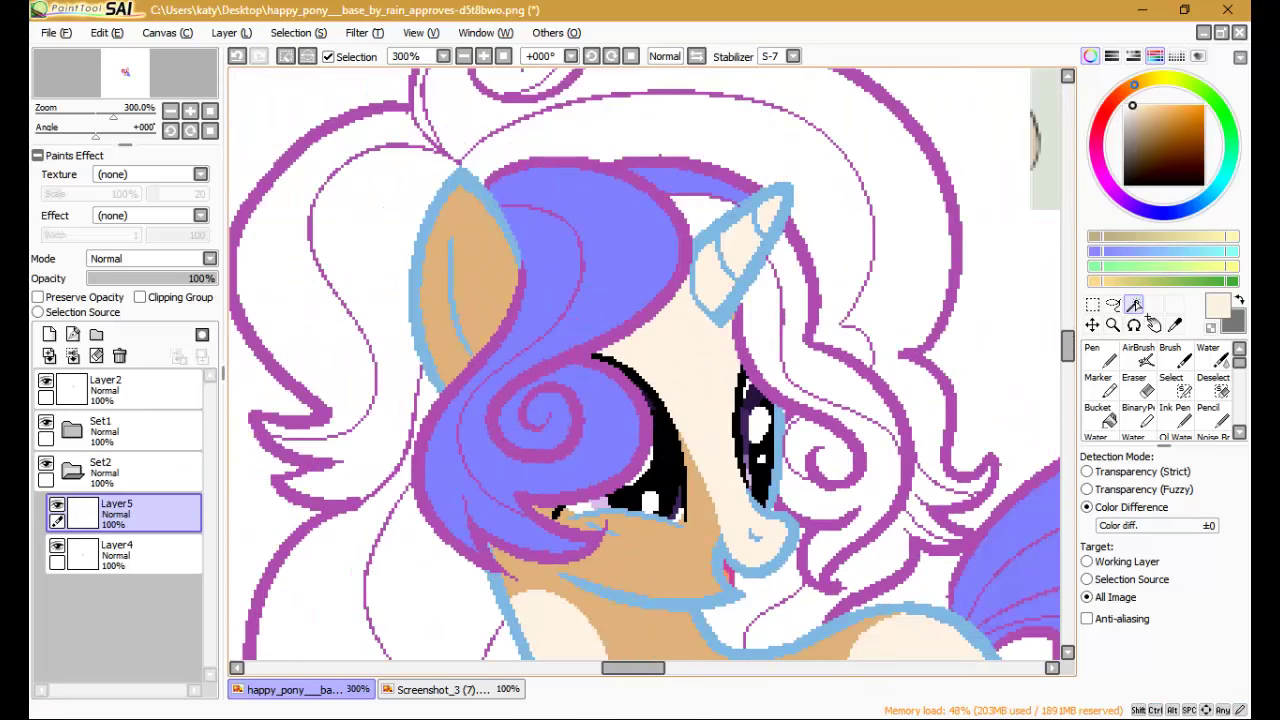
pyautogui.hotkey('ctrl', '+')
pyautogui.hotkey('ctrl', '+')
pyautogui.hotkey('ctrl', '+')
pyautogui.hotkey('ctrl', '-')
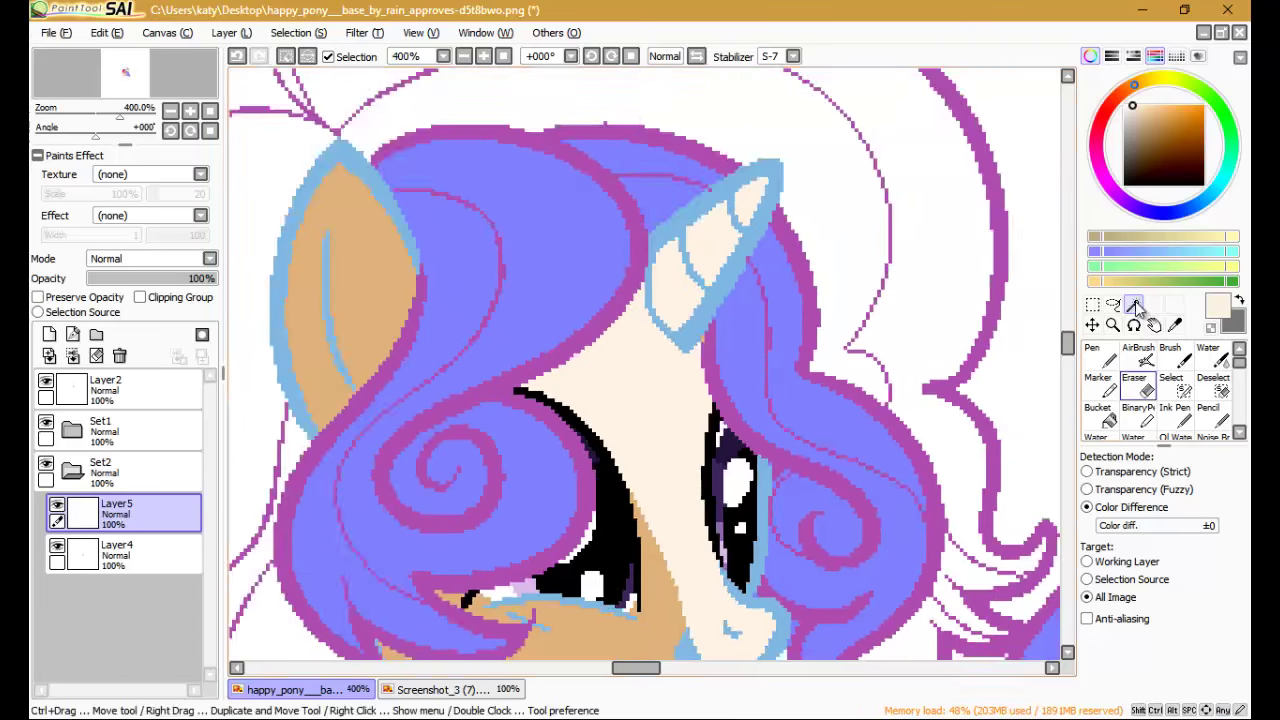
# Step: Add the crown curl and the large mane section behind the horn to the selection
pyautogui.hotkey('ctrl', '-')
pyautogui.hotkey('ctrl', '+')
pyautogui.hotkey('ctrl', '-')
pyautogui.hotkey('ctrl', '-')
pyautogui.hotkey('ctrl', '+')
pyautogui.hotkey('ctrl', '+')
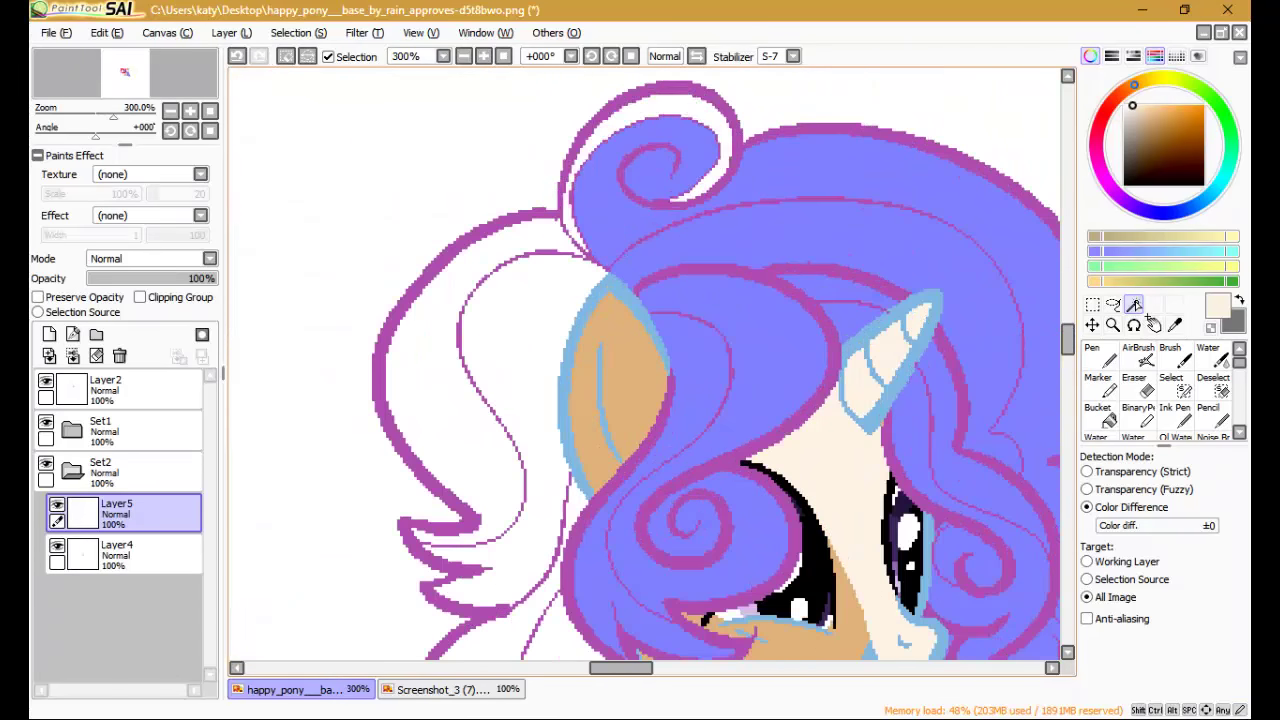
# Step: Add the mane sections behind the ear and the upper back curl to the selection
pyautogui.hotkey('ctrl', '+')
pyautogui.hotkey('ctrl', '-')
pyautogui.hotkey('ctrl', '-')
pyautogui.hotkey('ctrl', '-')
pyautogui.hotkey('ctrl', '+')
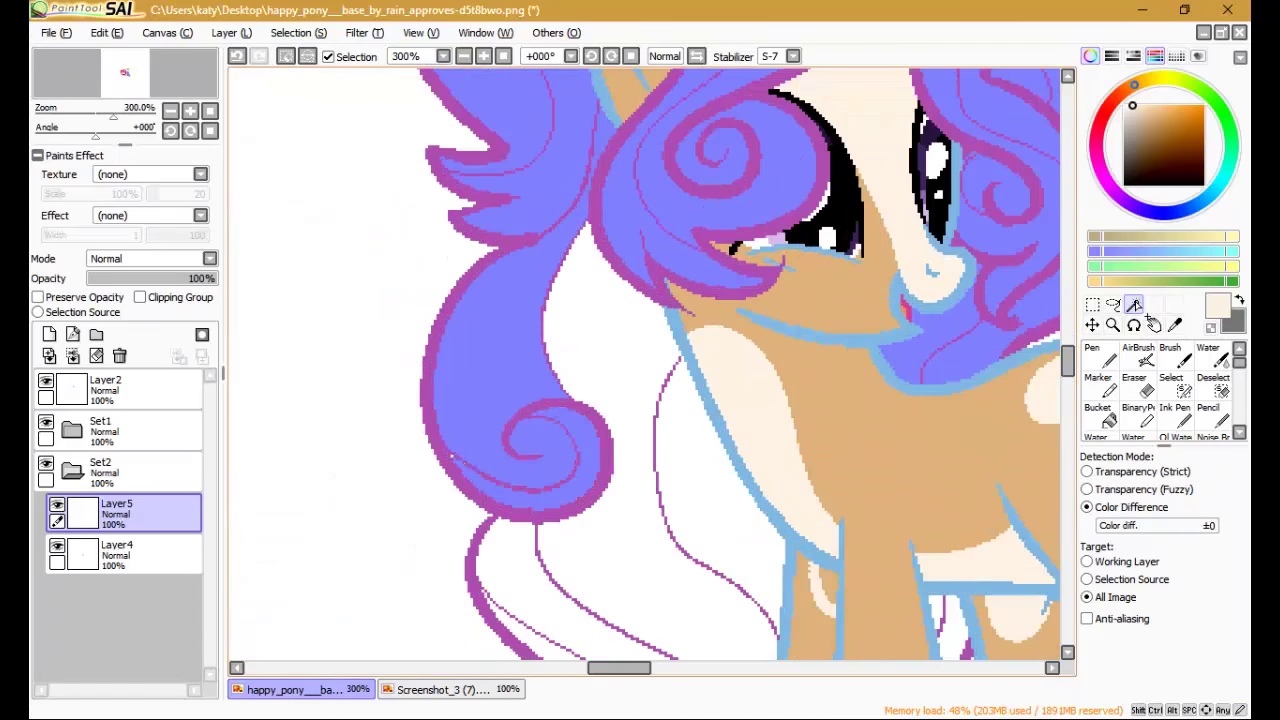
# Step: Add the mane's lower back strands to the selection, undoing the spill onto the hair outline
pyautogui.hotkey('ctrl', '+')
pyautogui.hotkey('ctrl', '-')
pyautogui.hotkey('ctrl', '-')
pyautogui.hotkey('ctrl', '+')
pyautogui.hotkey('ctrl', '+')
pyautogui.hotkey('ctrl', '+')
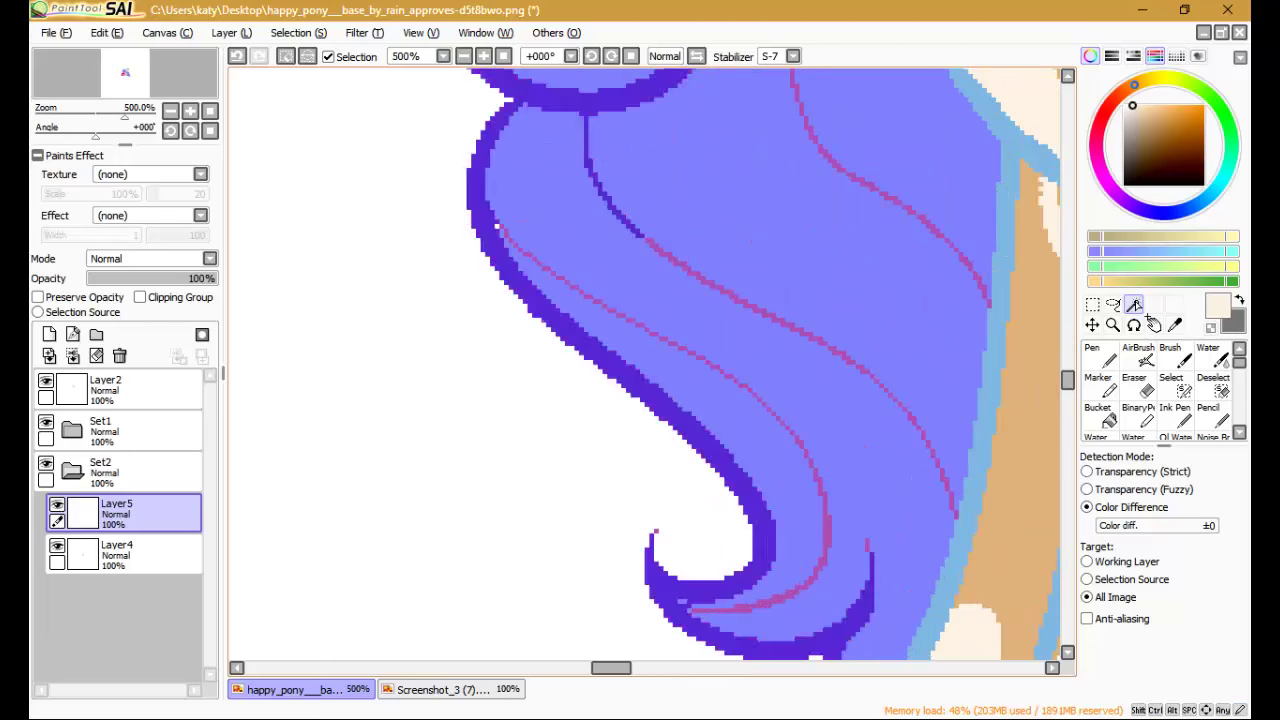
pyautogui.hotkey('ctrl', '-')
pyautogui.hotkey('ctrl', '-')
pyautogui.hotkey('ctrl', '-')
pyautogui.hotkey('ctrl', '-')
pyautogui.hotkey('ctrl', '-')
pyautogui.hotkey('ctrl', 'z')
# Step: Sample the dark brown hair colour from the reference picture and paint the whole selected mane and tail with a size 500 pen
pyautogui.press('alt')
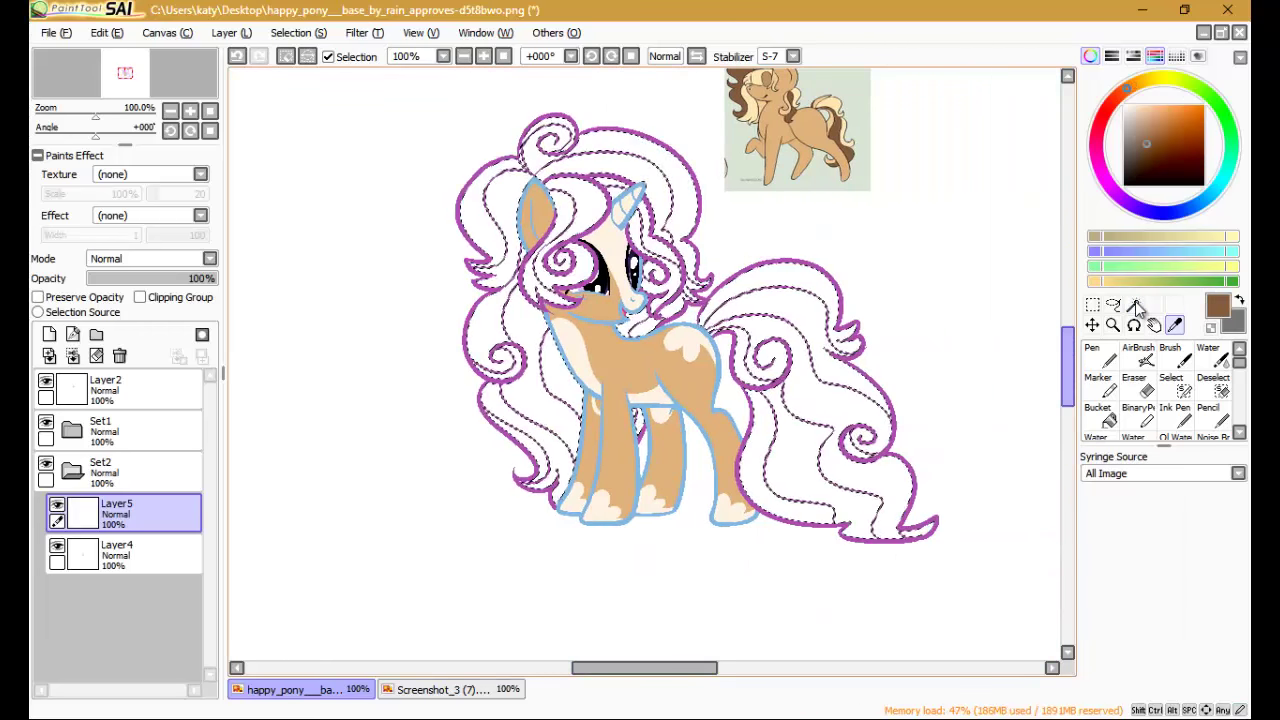
pyautogui.scroll(2, 645, 360)
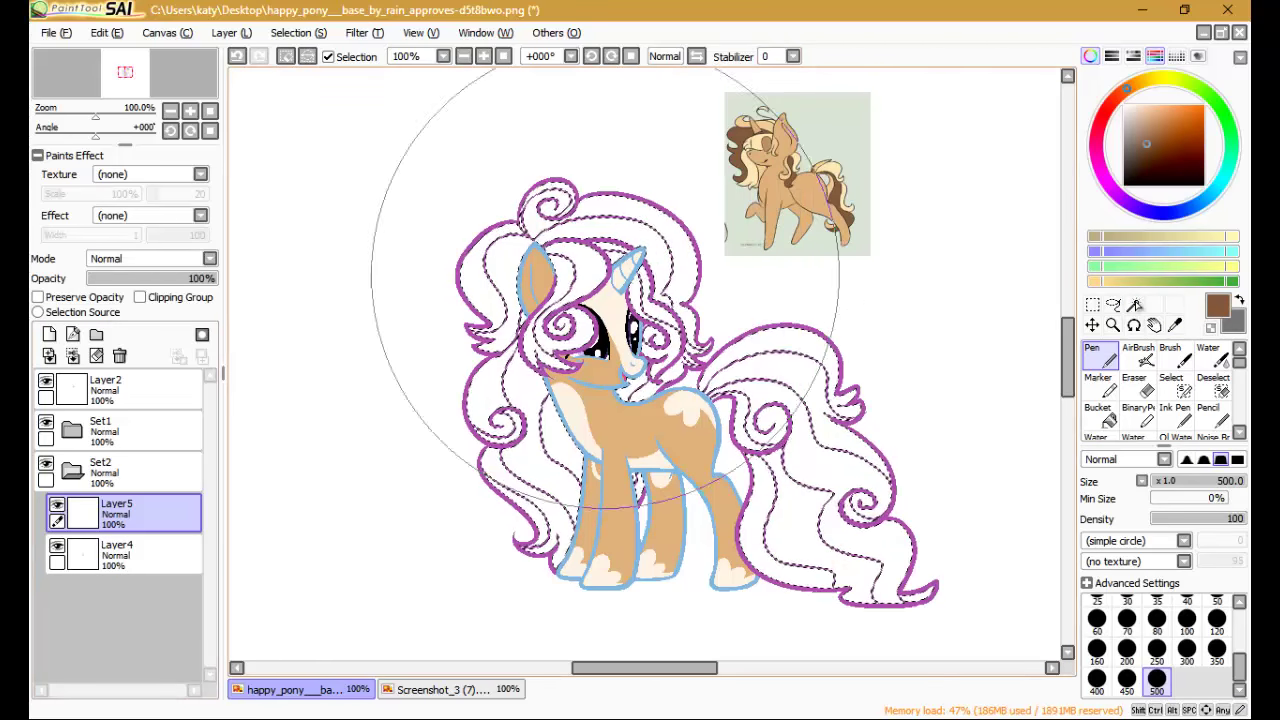
pyautogui.moveTo(614, 71); pyautogui.dragTo(780, 450)
# Step: Sample pale yellow from the reference picture and fill the tail's middle strands and the front of the forelock
pyautogui.hotkey('ctrl', '+')
pyautogui.press('alt')
pyautogui.hotkey('ctrl', '-')
pyautogui.click(1098, 418)
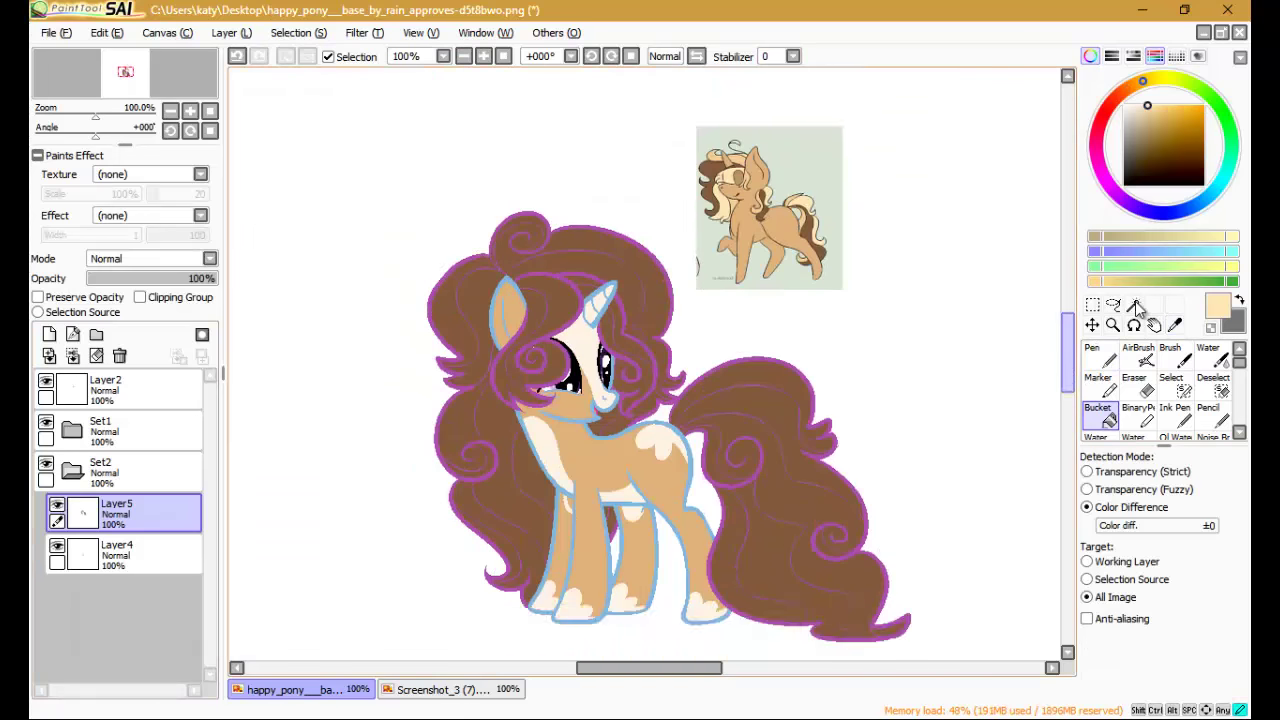
pyautogui.click(830, 480)
pyautogui.hotkey('ctrl', '+')
pyautogui.click(575, 315)
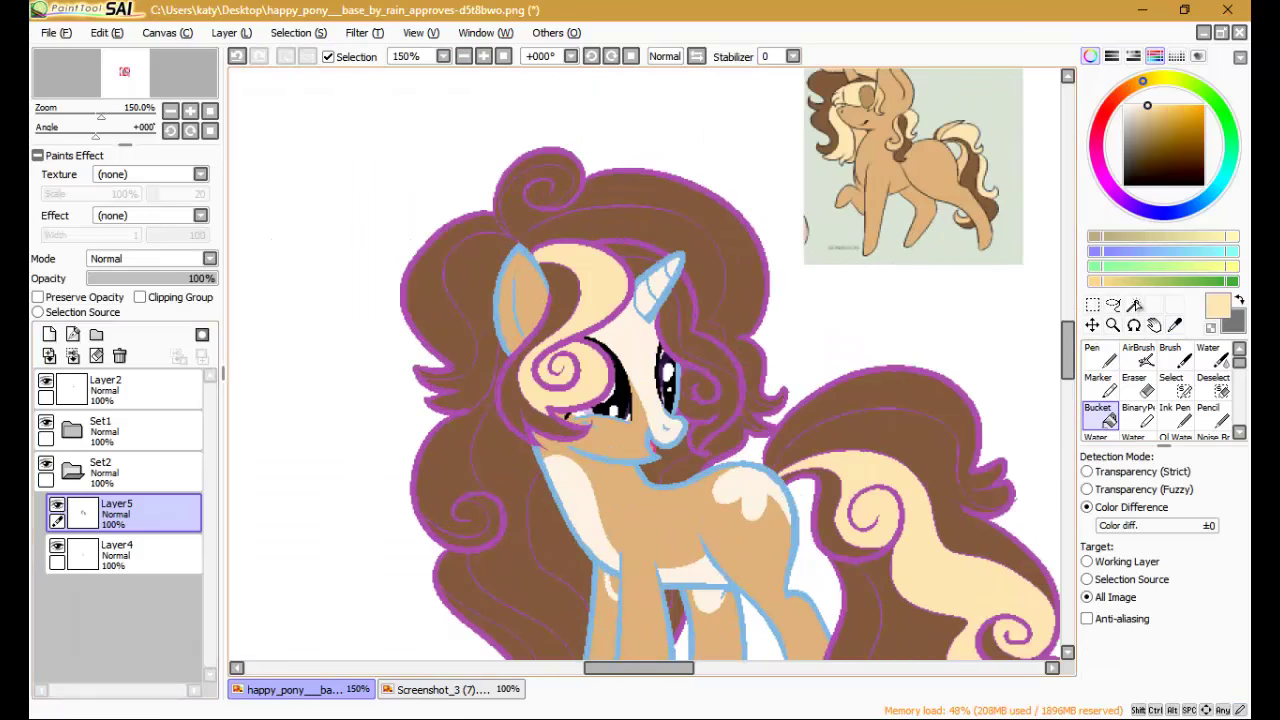
# Step: Fill the mane's inner strands behind the ear, over the crown and beside the neck with pale yellow
pyautogui.hotkey('ctrl', '+')
pyautogui.hotkey('ctrl', '+')
pyautogui.hotkey('ctrl', '-')
pyautogui.hotkey('ctrl', '-')
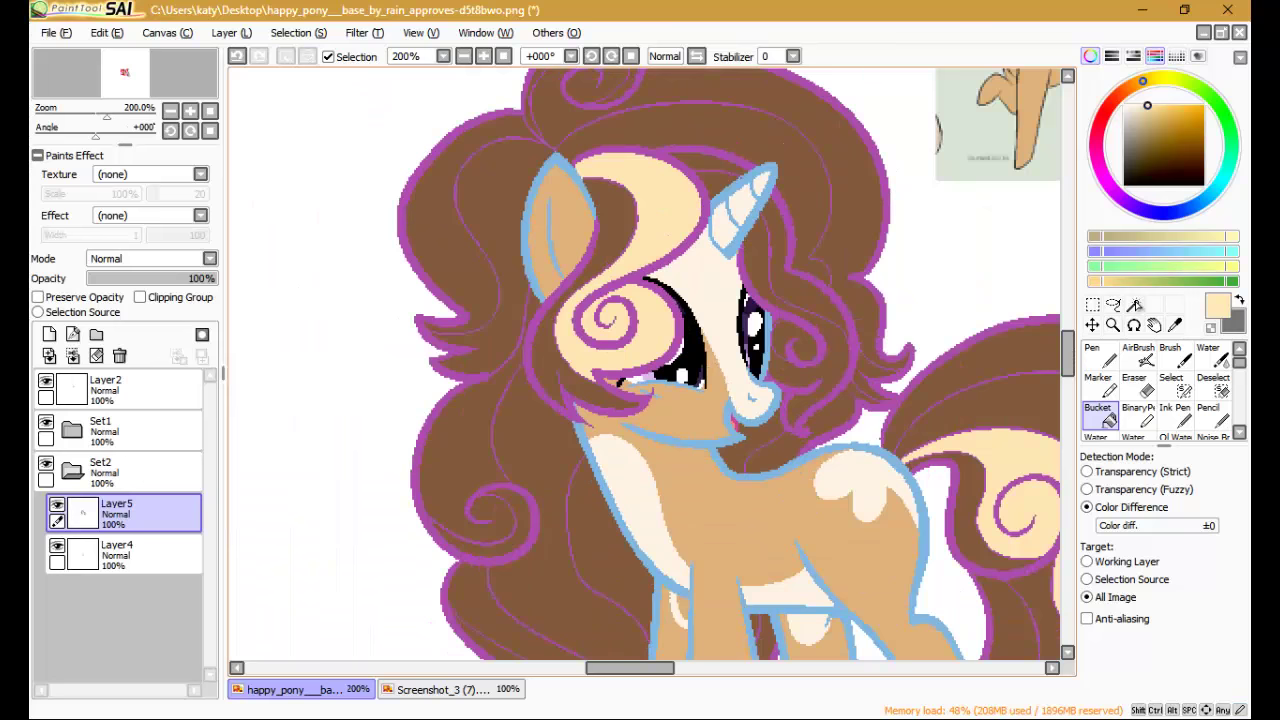
pyautogui.hotkey('ctrl', '-')
pyautogui.click(645, 485)
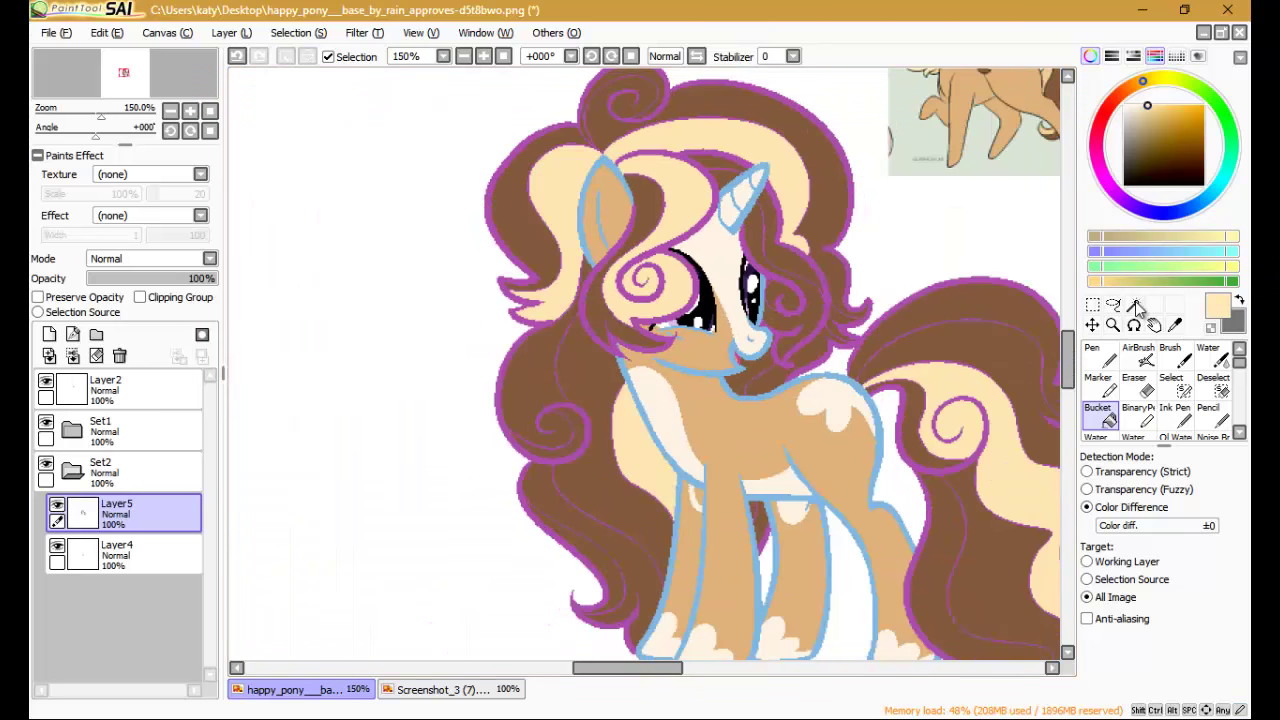
# Step: Fill the tail's inner stripe and the narrow mane strand behind the horn with light orange
pyautogui.hotkey('ctrl', '-')
pyautogui.scroll(-2, 700, 400)
pyautogui.click(990, 520)
pyautogui.hotkey('ctrl', '+')
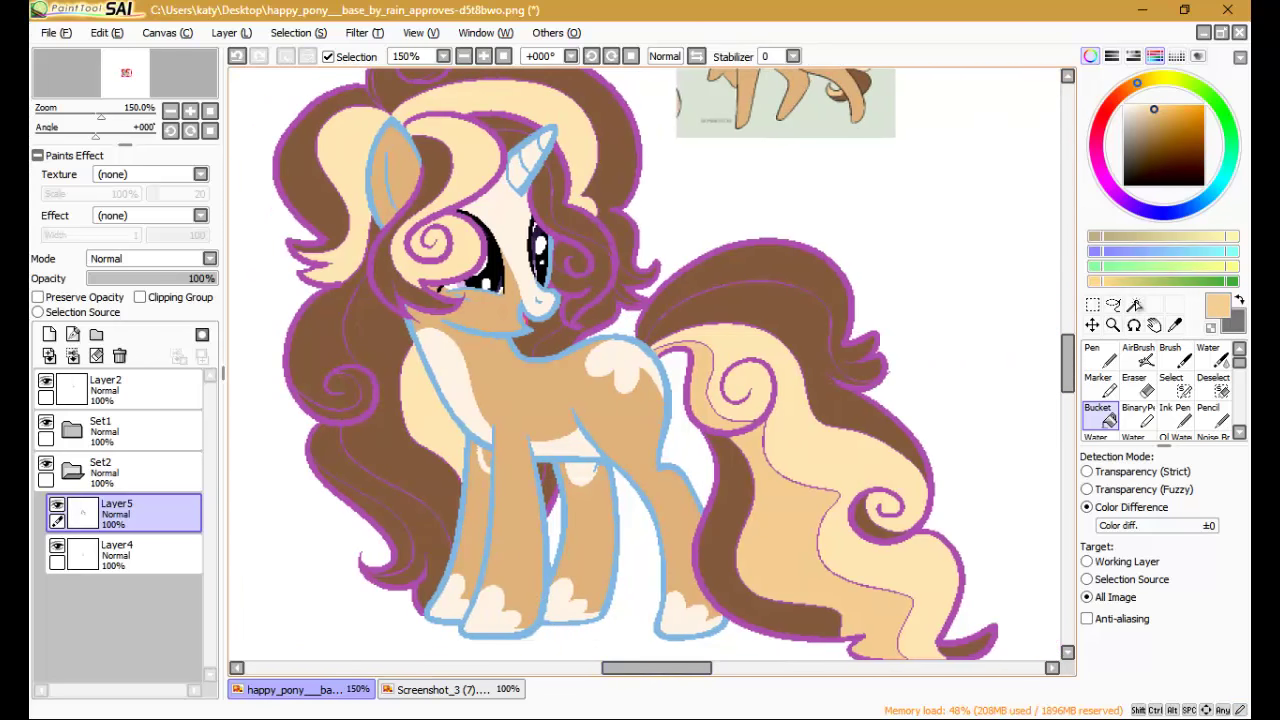
pyautogui.click(590, 200)
pyautogui.scroll(1, 650, 370)
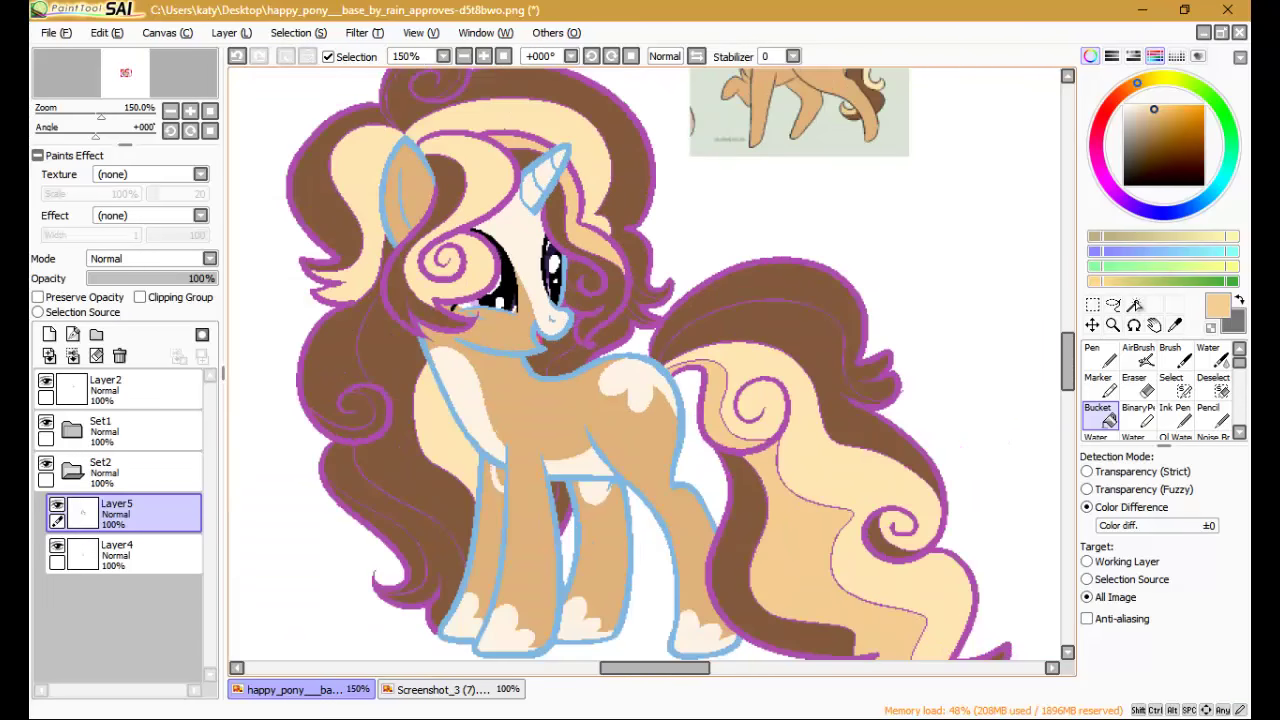
# Step: Fill the mane's outer back strands, the crown curl and the curl beside the far eye with light orange
pyautogui.click(350, 330)
pyautogui.click(395, 535)
pyautogui.scroll(-1, 444, 206)
pyautogui.scroll(1, 452, 170)
pyautogui.scroll(-1, 431, 308)
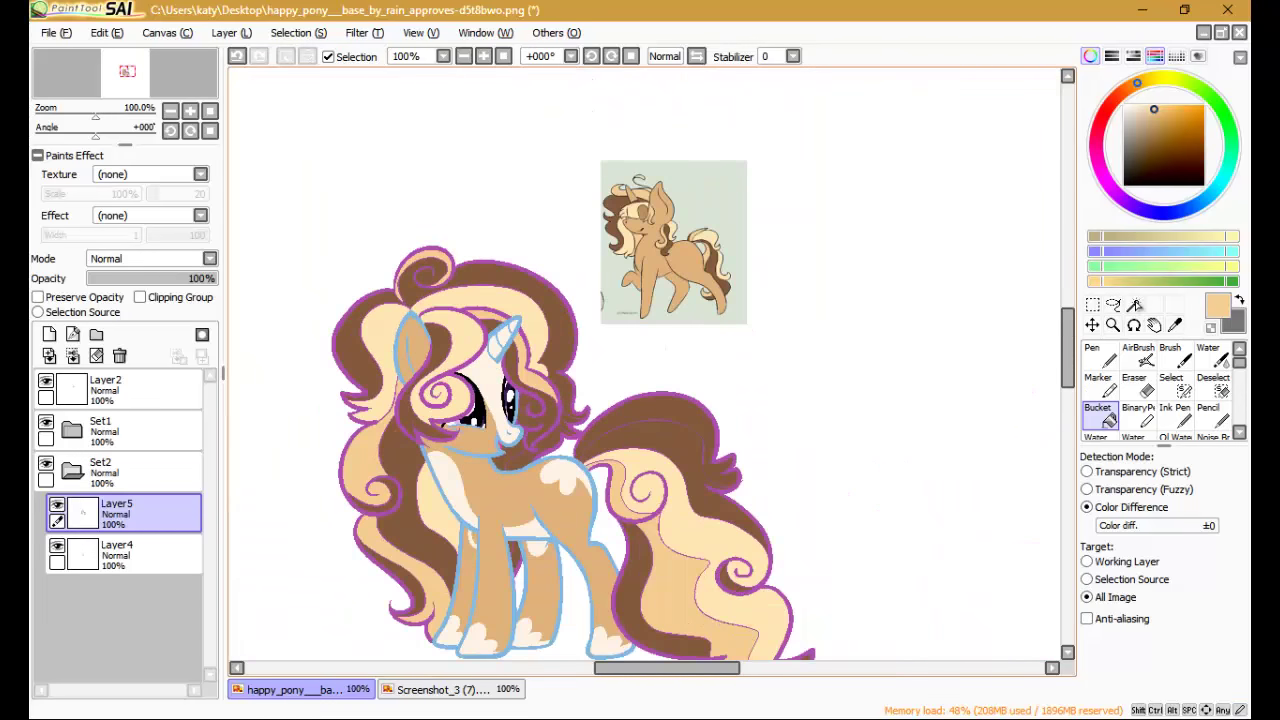
pyautogui.scroll(-1, 1135, 305)
pyautogui.scroll(1, 1135, 305)
pyautogui.scroll(2, 1140, 310)
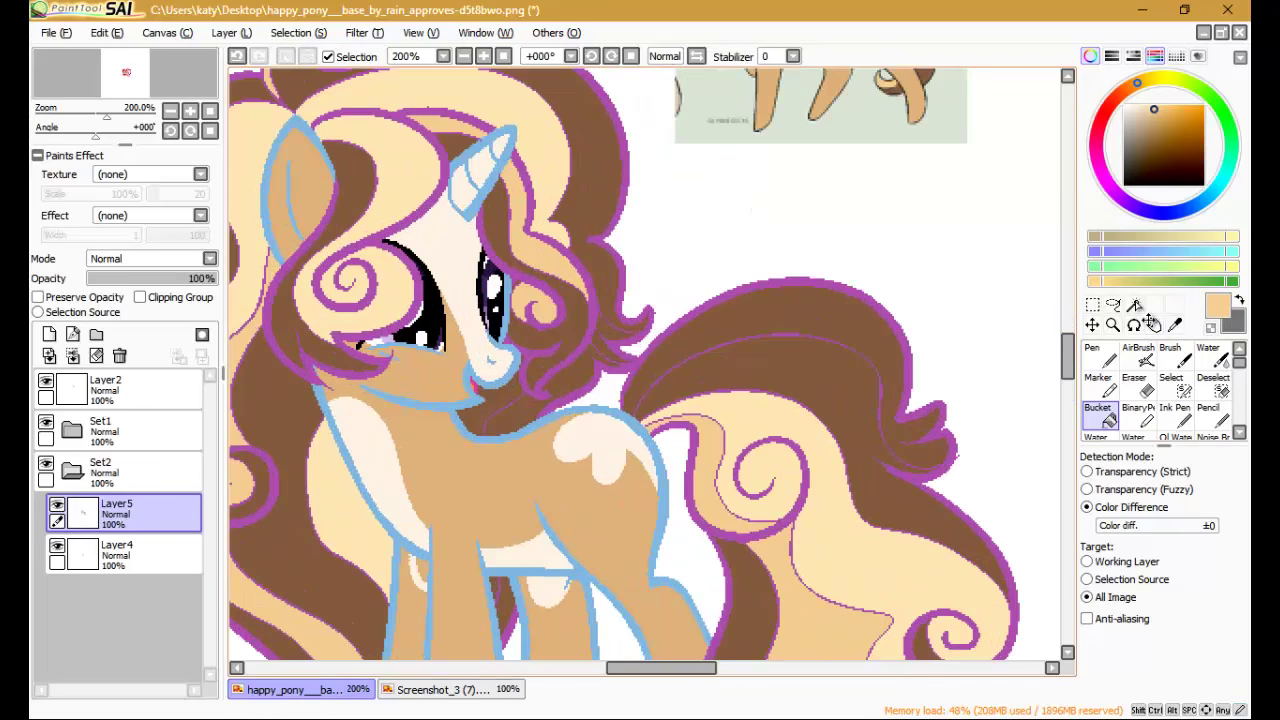
pyautogui.scroll(-2, 1135, 305)
# Step: Sample pale yellow, fill the tail's top strand and the lock under the chin, and undo the last unwanted fills
pyautogui.click(1174, 325)
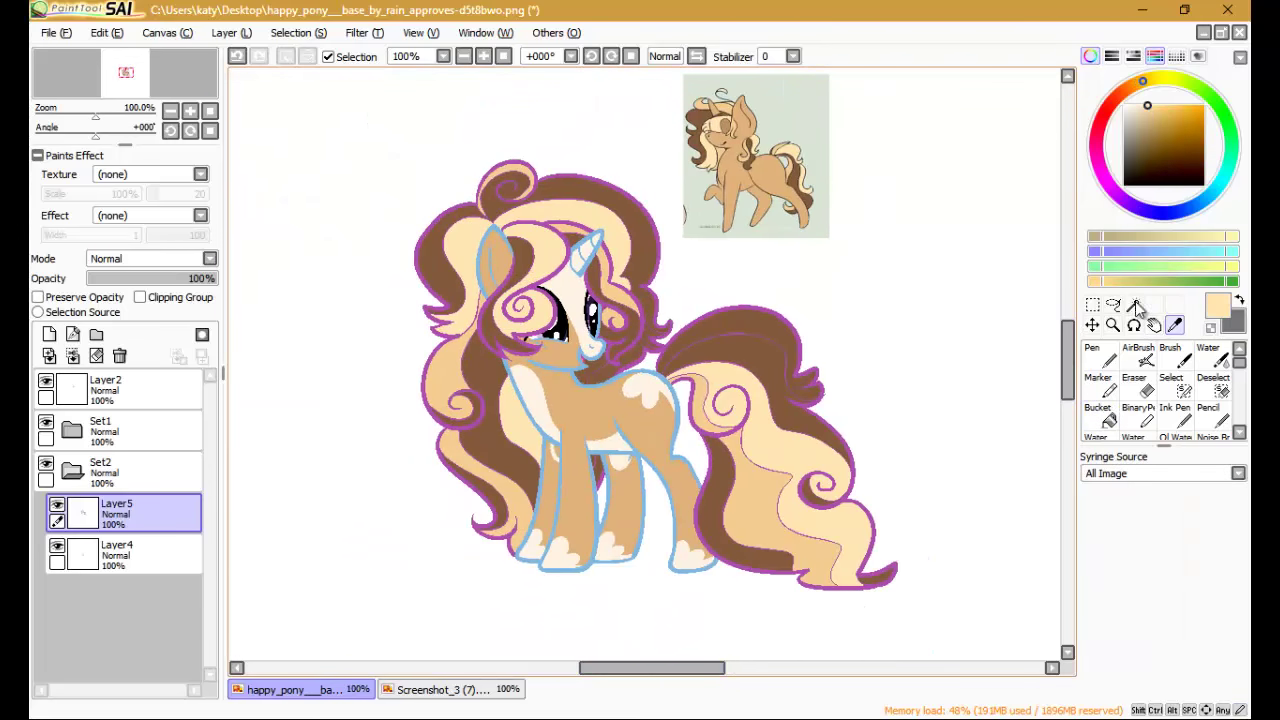
pyautogui.press('alt')
pyautogui.scroll(4, 1137, 306)
pyautogui.scroll(-4, 1135, 305)
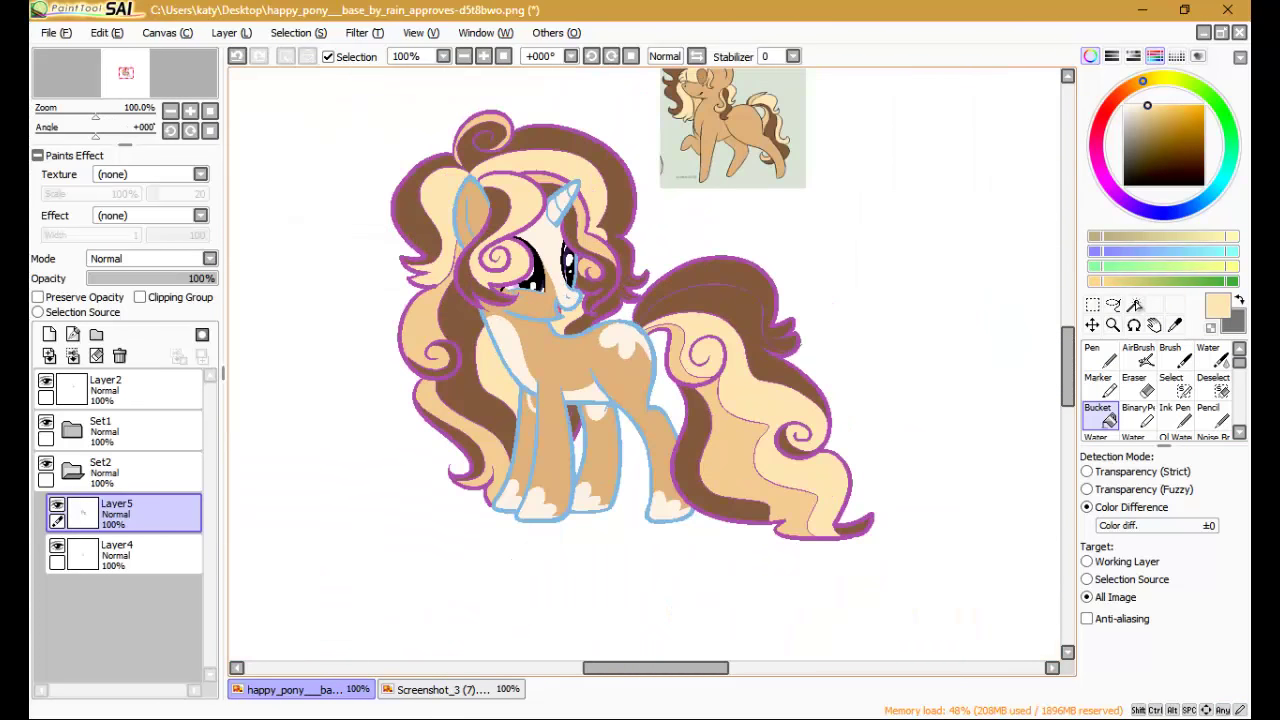
pyautogui.scroll(1, 1135, 305)
pyautogui.scroll(-1, 1135, 305)
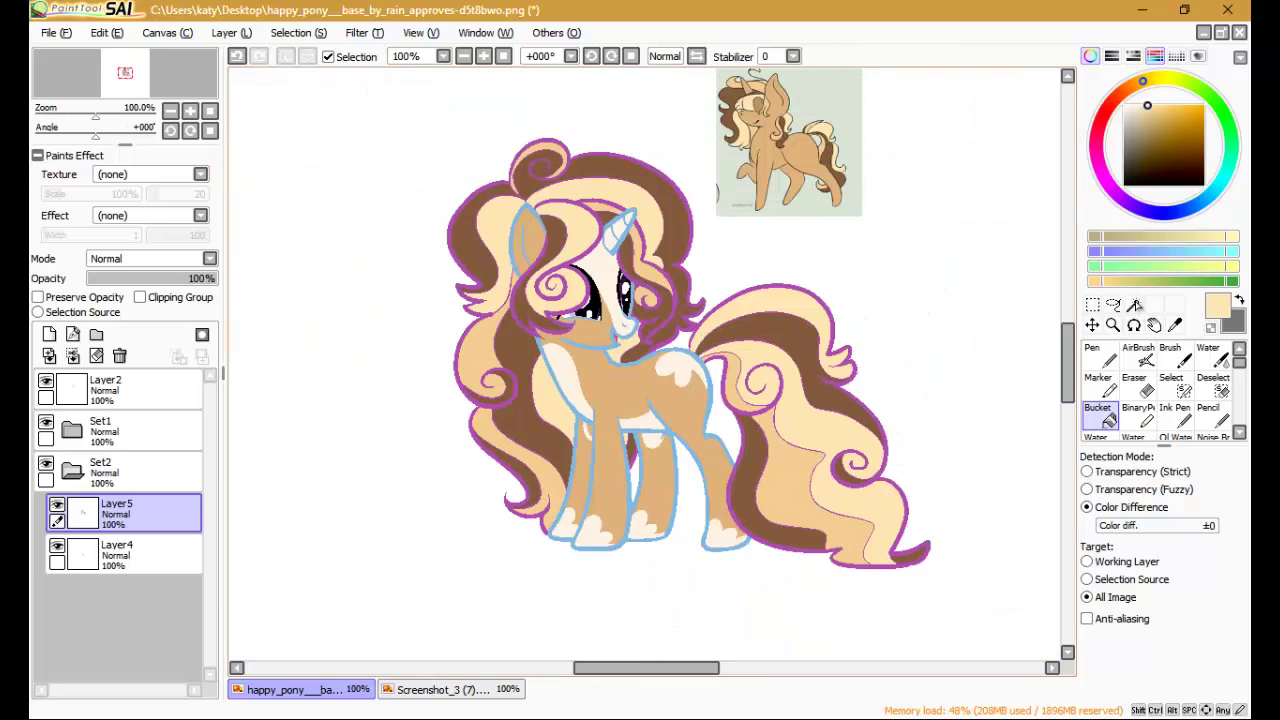
pyautogui.hotkey('ctrl', 'z')
pyautogui.hotkey('ctrl', 'z')
pyautogui.hotkey('ctrl', 'z')
# Step: Recolour the far eye's iris and pupil on Layer1 with tan and brown shades based on the reference picture
pyautogui.press('alt')
pyautogui.scroll(1, 1137, 308)
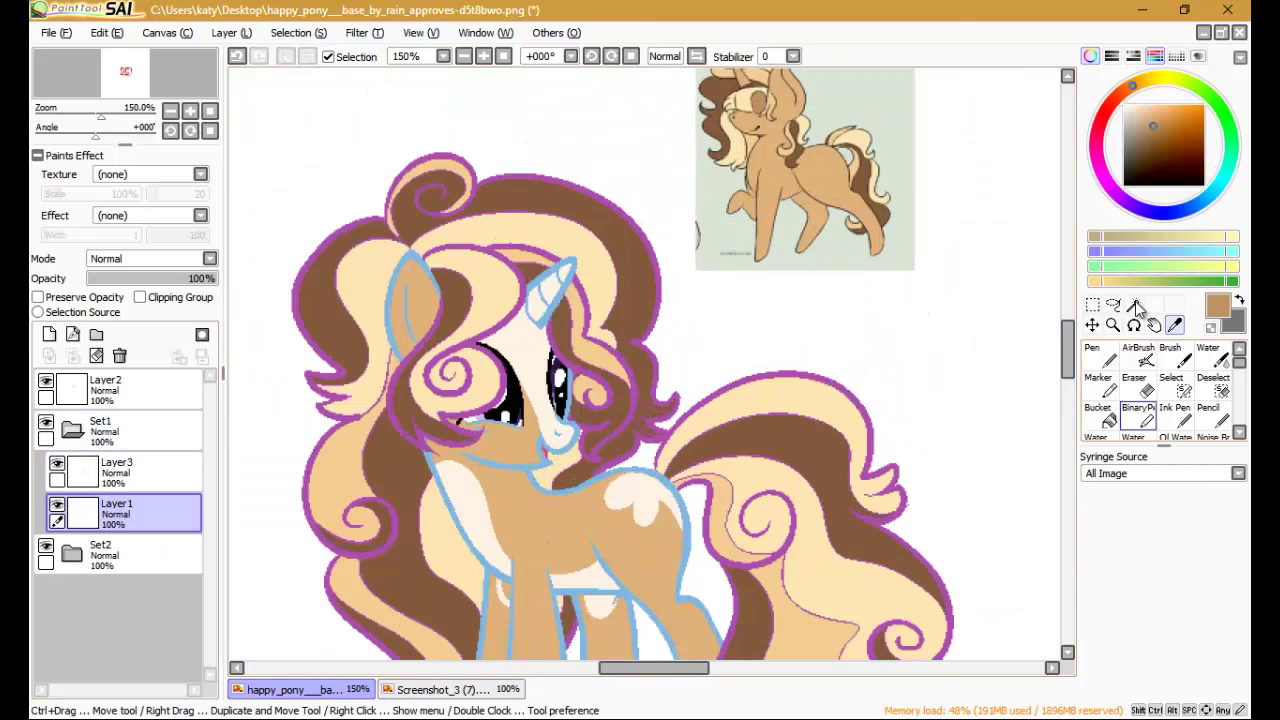
pyautogui.scroll(4, 1137, 306)
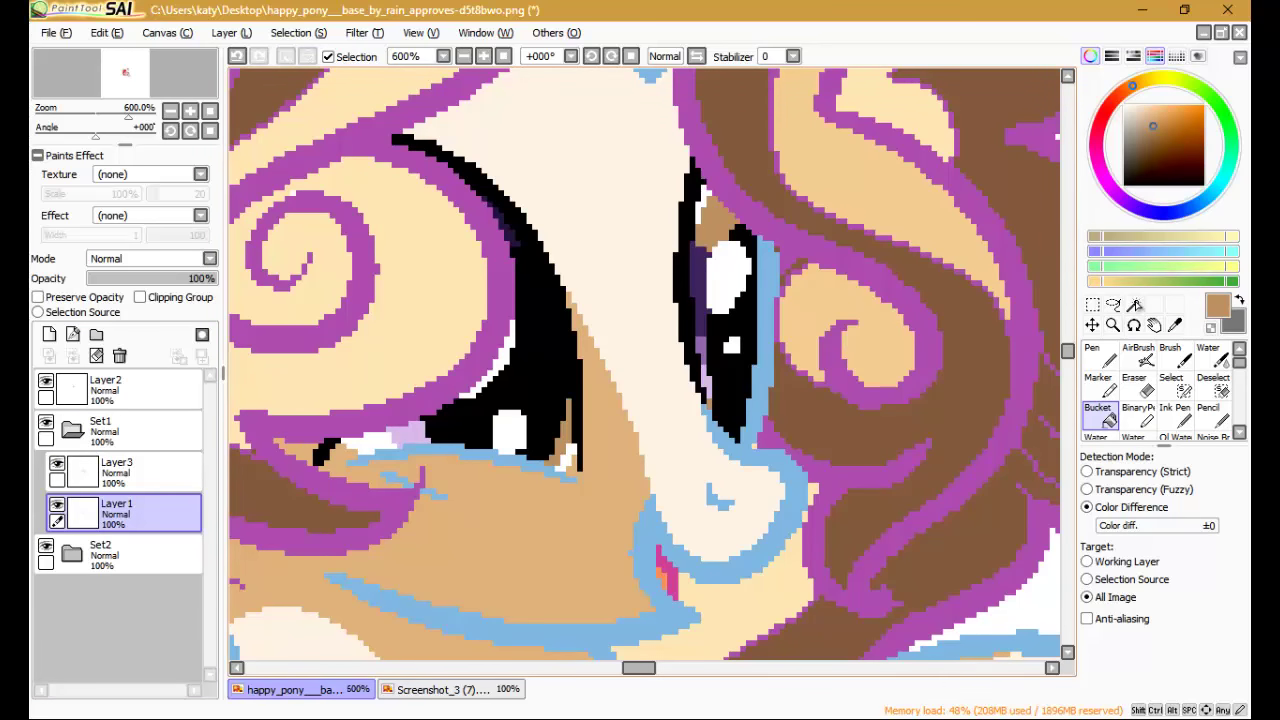
pyautogui.click(697, 268)
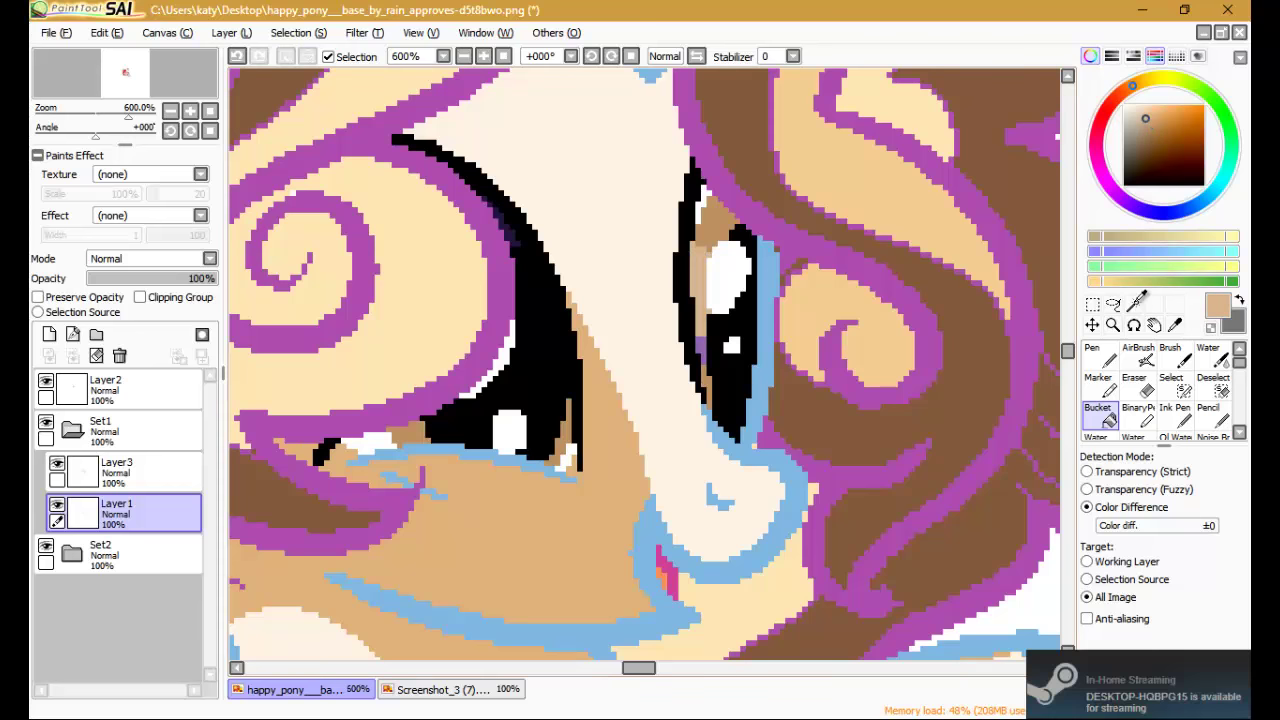
pyautogui.keyDown('alt'); pyautogui.click(790, 290); pyautogui.keyUp('alt')
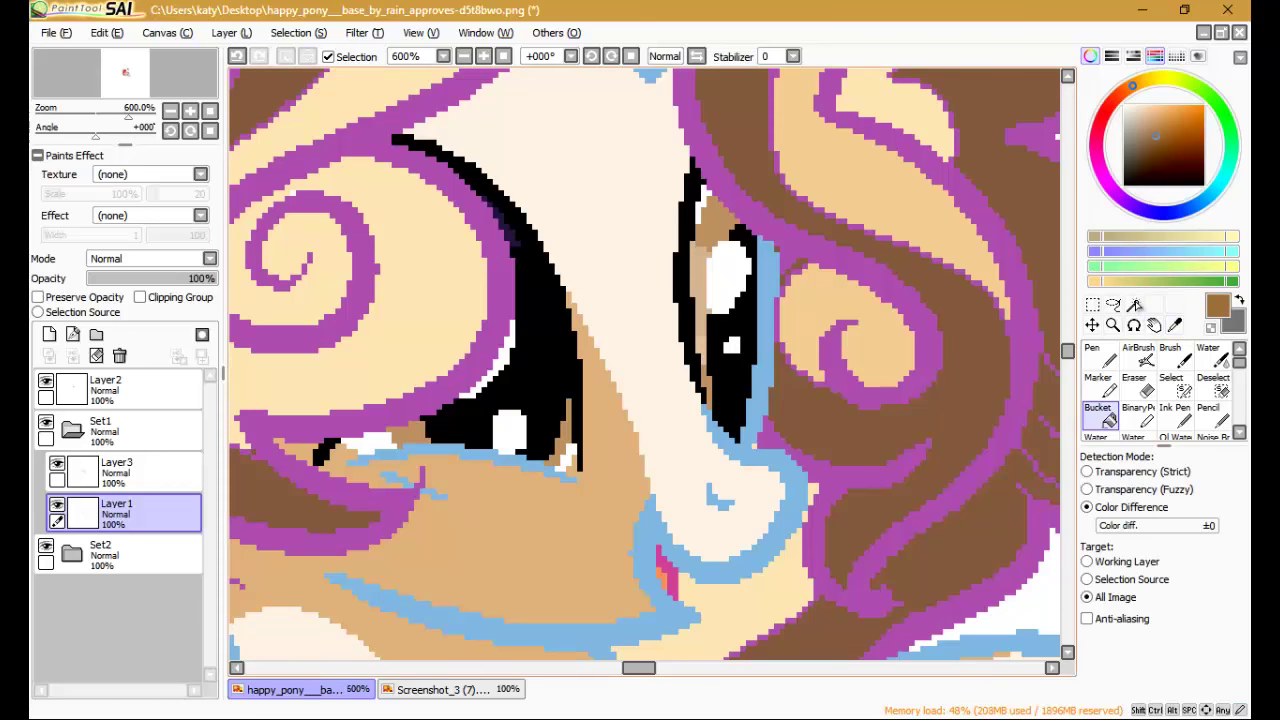
pyautogui.click(735, 320)
# Step: Separate the near eye's pupil from the lashes with a brown line, then fill it brown with a tan upper edge
pyautogui.click(1140, 418)
pyautogui.moveTo(514, 244); pyautogui.dragTo(545, 312)
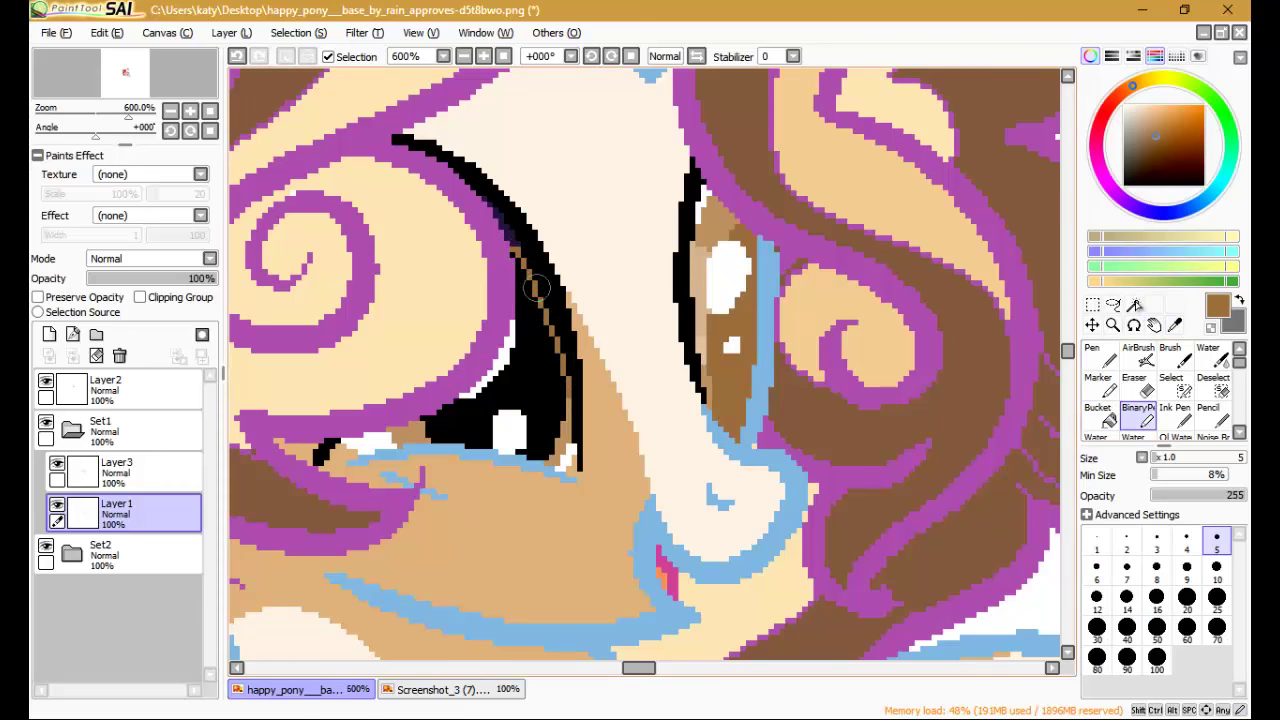
pyautogui.press('g')
pyautogui.click(530, 295)
pyautogui.keyDown('alt'); pyautogui.click(510, 250); pyautogui.keyUp('alt')
pyautogui.scroll(2, 497, 222)
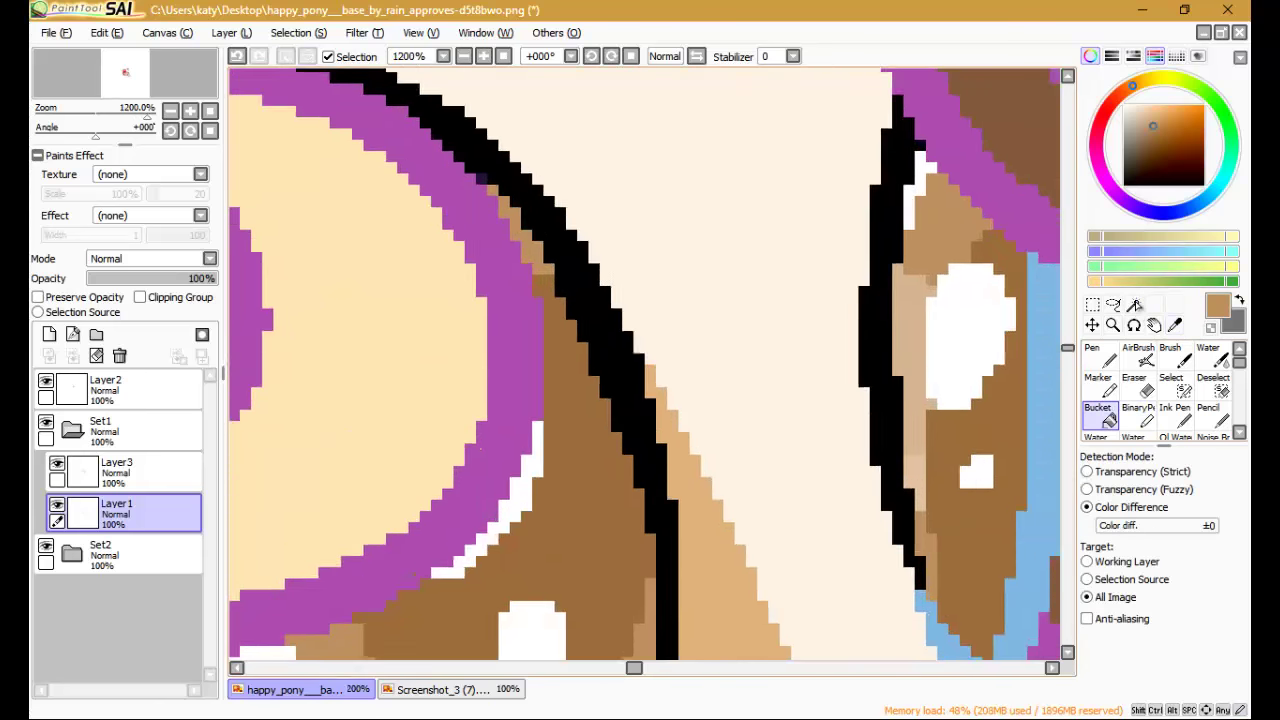
pyautogui.scroll(-4, 497, 222)
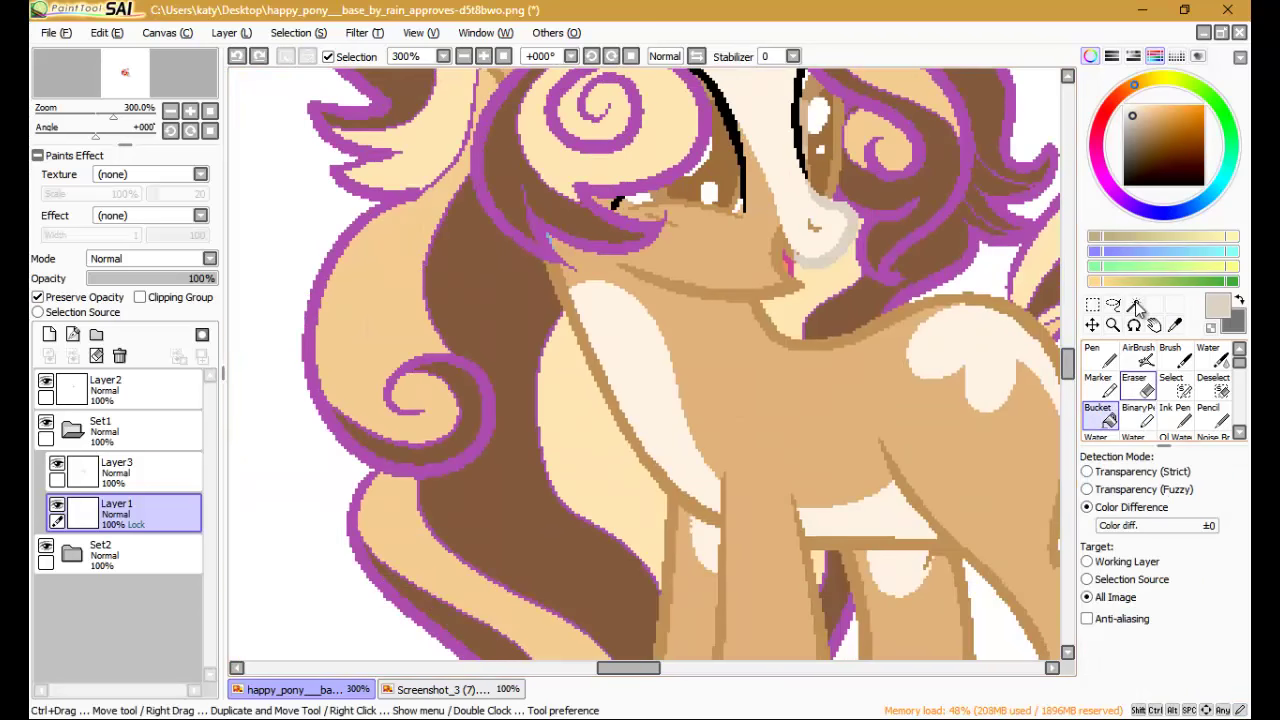
# Step: Mark off the ends of the chest outline on Layer1 and recolour that outline pale beige
pyautogui.press('b')
pyautogui.scroll(5, 784, 578)
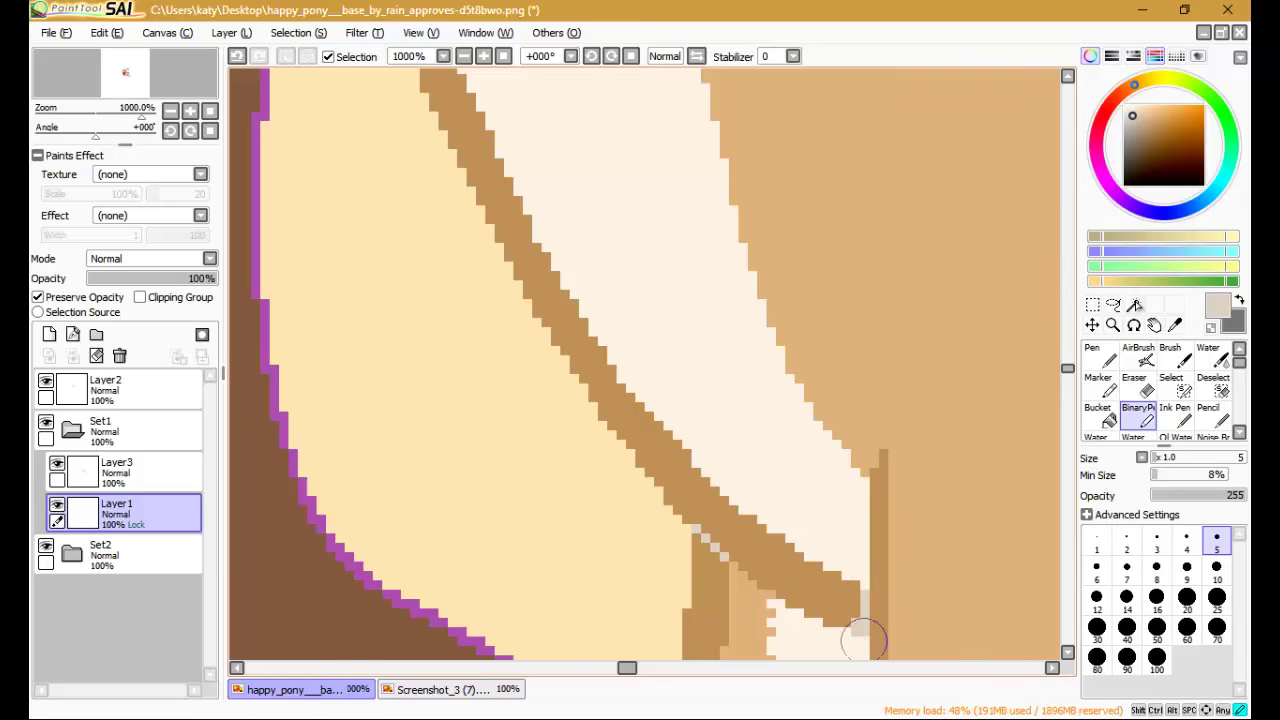
pyautogui.scroll(-2, 864, 640)
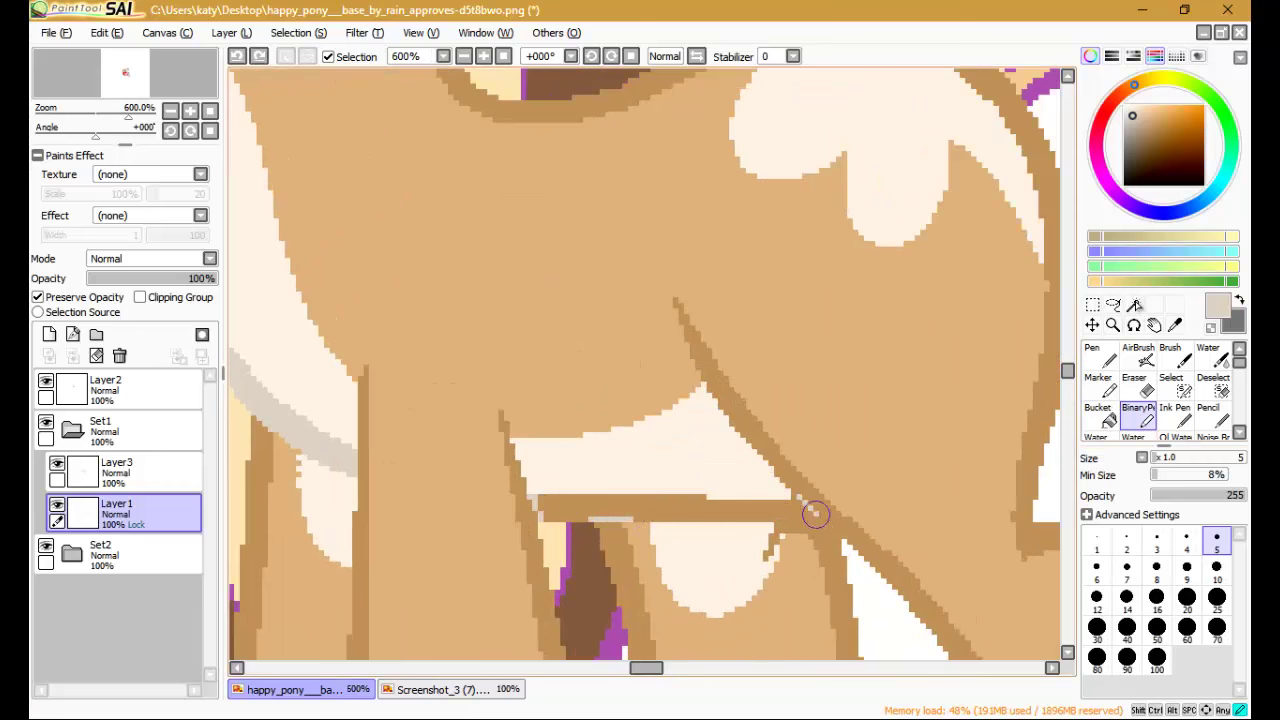
# Step: Mark off the ends of the outlines beside the pale belly and rump patches on Layer1 and recolour them pale beige
pyautogui.press('g')
pyautogui.press('b')
pyautogui.scroll(1, 815, 513)
pyautogui.press('g')
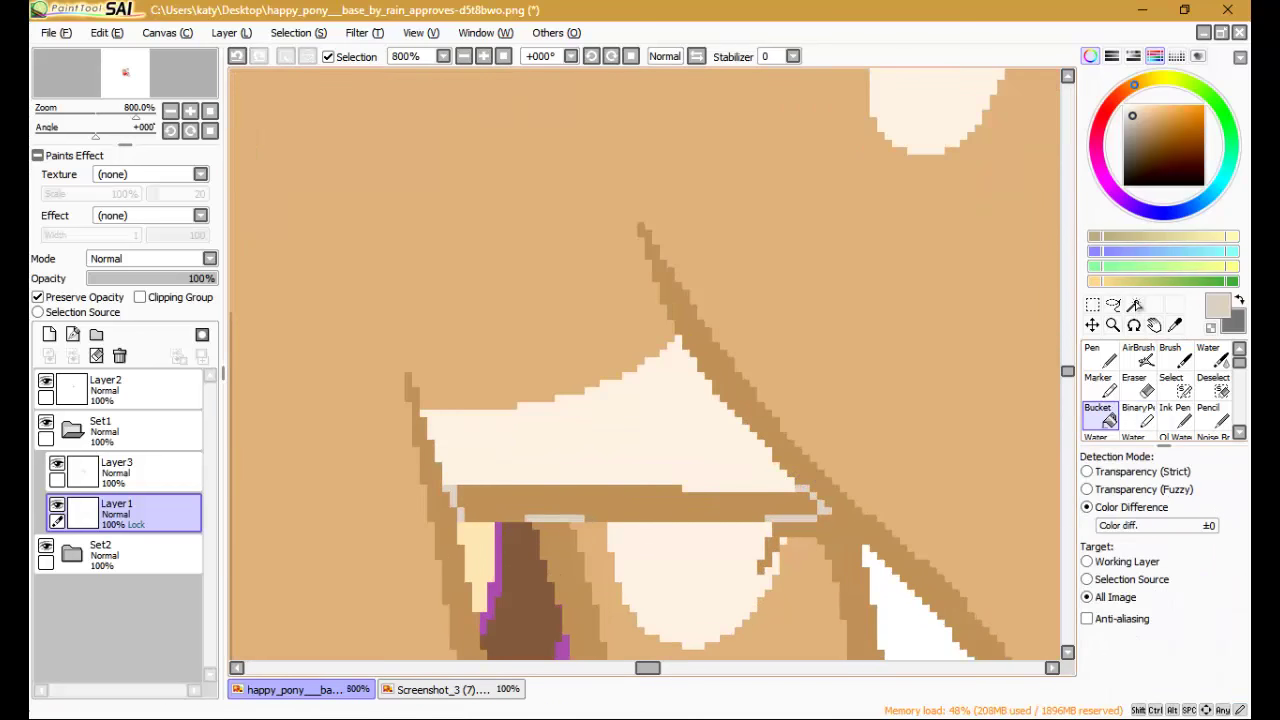
pyautogui.press('b')
pyautogui.scroll(-1, 815, 510)
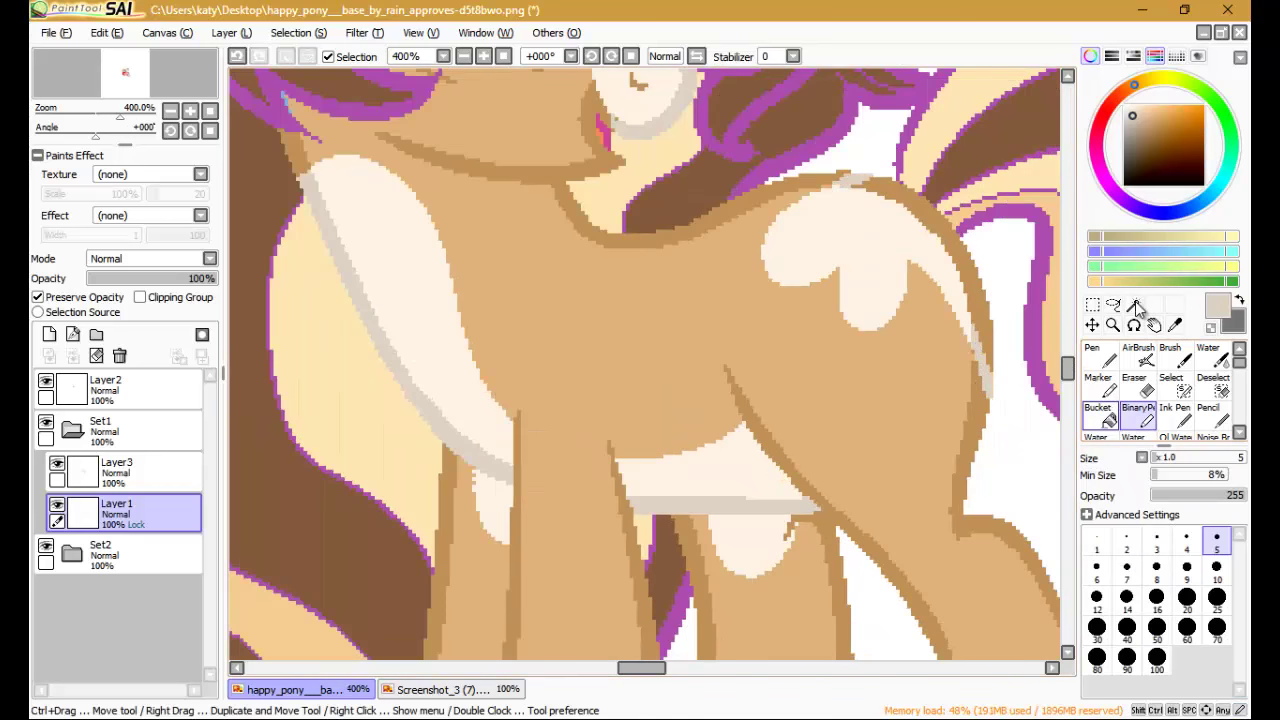
pyautogui.press('g')
# Step: Separate the outlines around the pale hoof markings on Layer1 from the leg outlines and fill them pale beige
pyautogui.scroll(-2, 975, 350)
pyautogui.press('b')
pyautogui.scroll(2, 796, 361)
pyautogui.moveTo(684, 363); pyautogui.dragTo(620, 400)
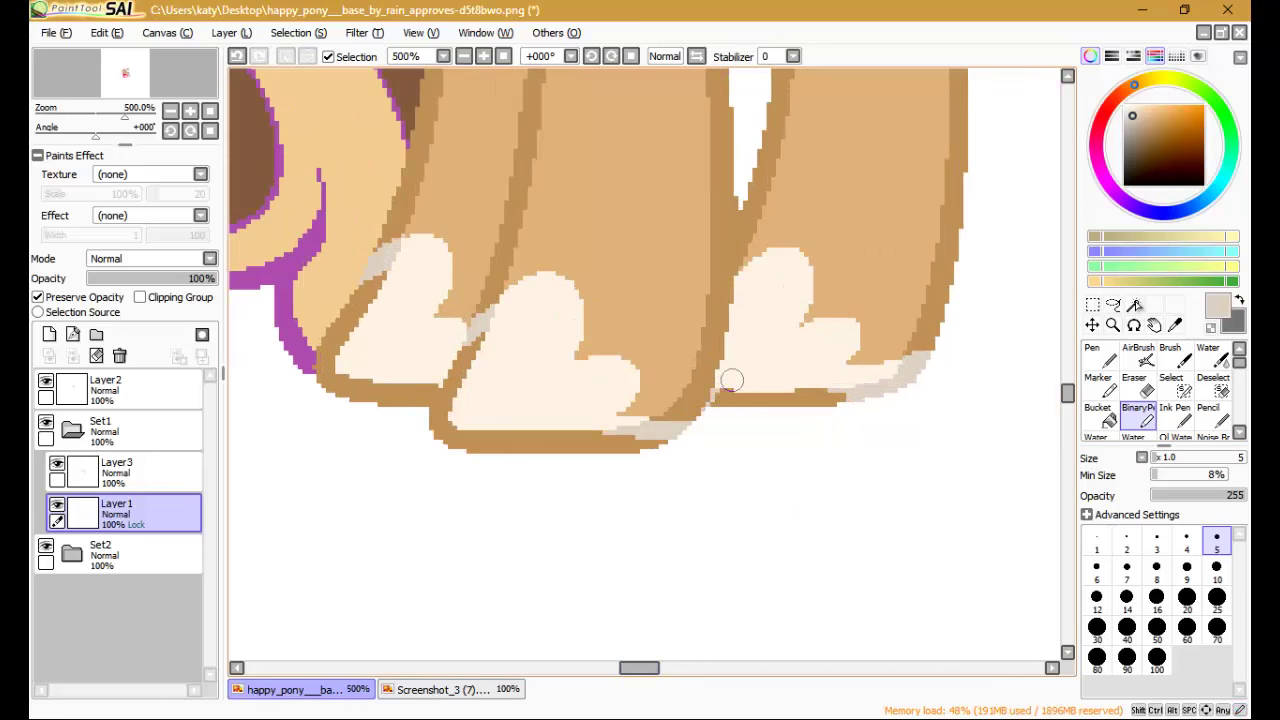
pyautogui.click(1097, 415)
pyautogui.scroll(-2, 645, 360)
pyautogui.scroll(5, 645, 360)
pyautogui.scroll(1, 645, 360)
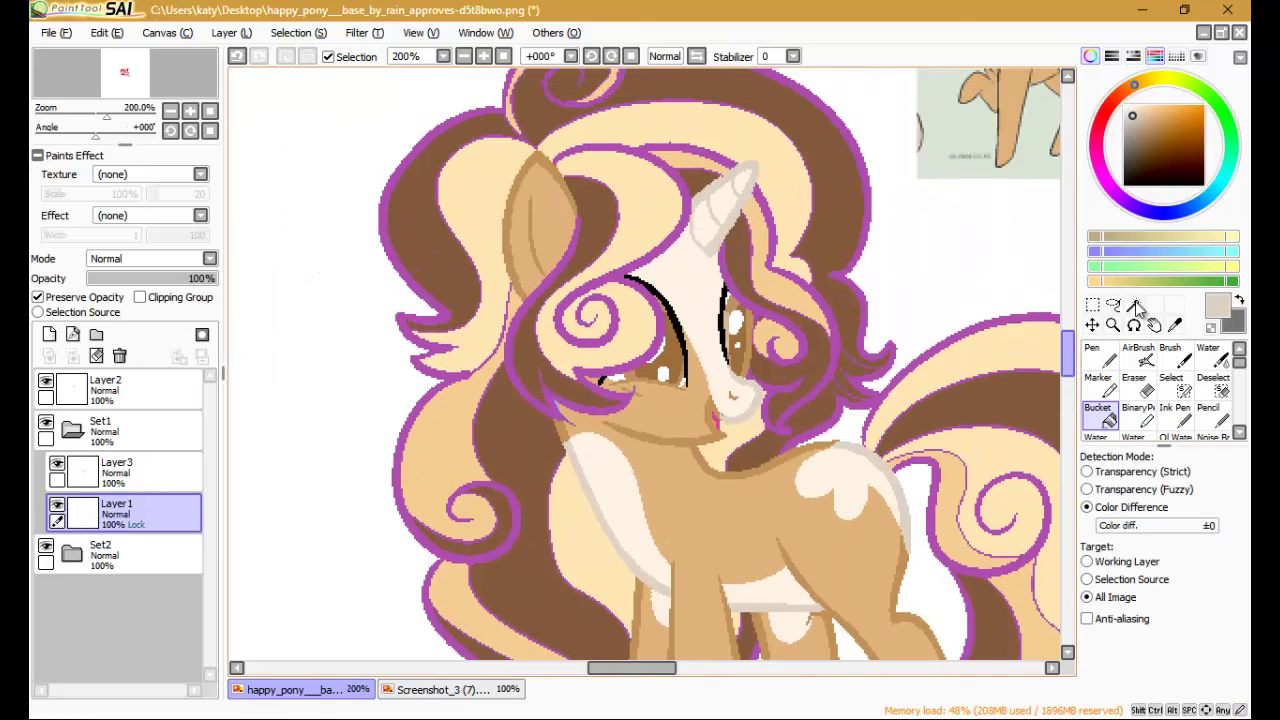
# Step: Recolour the purple mane and tail outlines on Layer3 dark brown with the Pen at size 500
pyautogui.scroll(-1, 645, 360)
pyautogui.scroll(2, 645, 360)
pyautogui.scroll(-3, 645, 360)
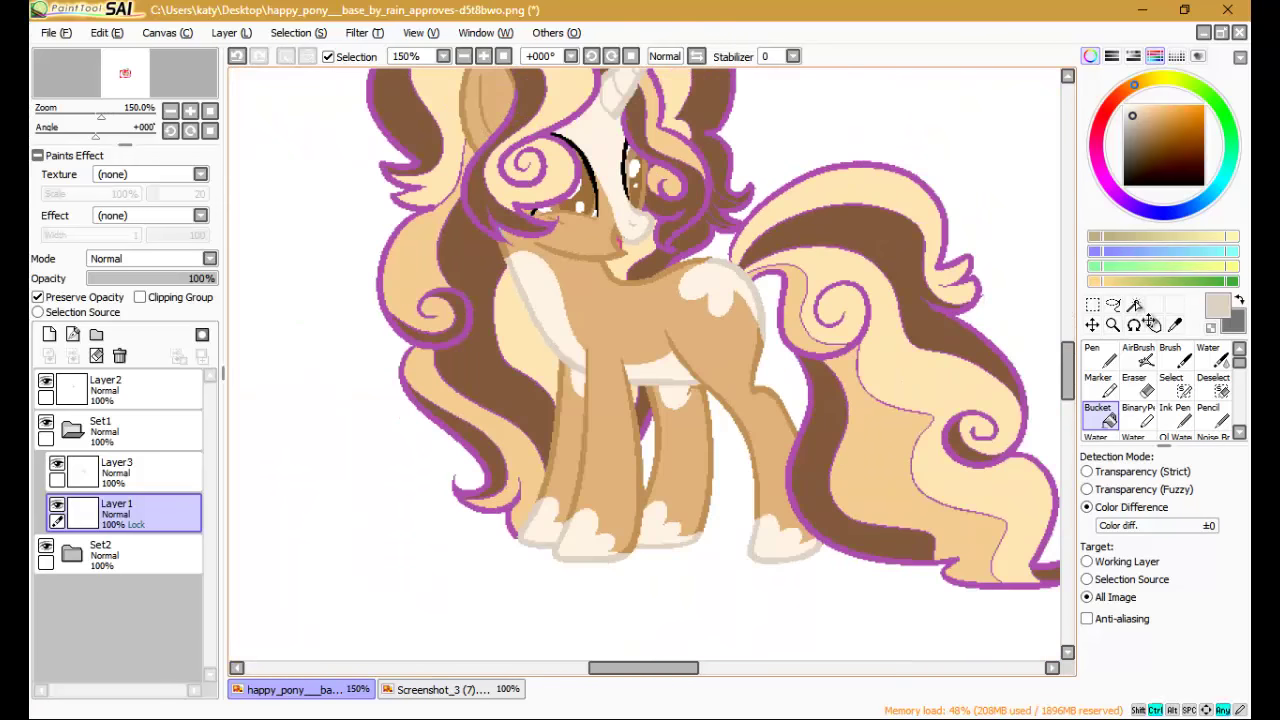
pyautogui.scroll(-1, 645, 360)
pyautogui.press('n')
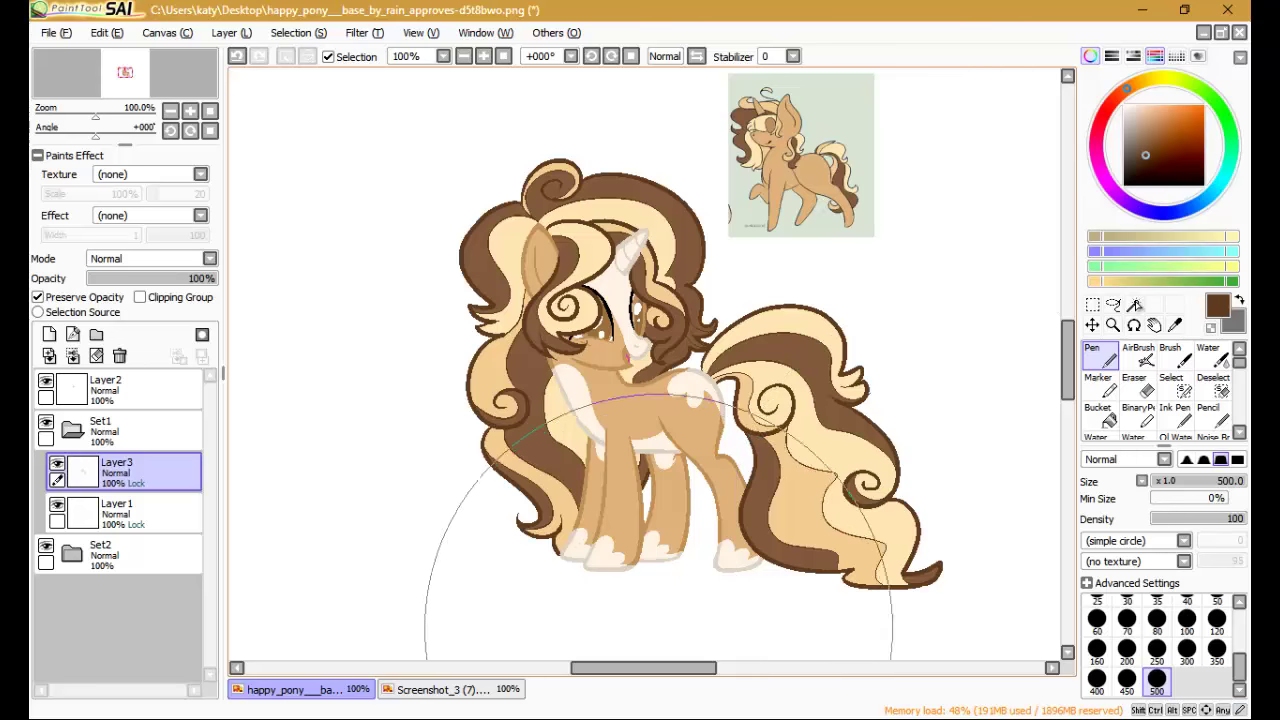
# Step: Collapse Set1, hide the reference picture on Layer2, and select the whole pony by inverting a Magic Wand selection of the background
pyautogui.moveTo(644, 667); pyautogui.dragTo(658, 667)
pyautogui.click(71, 430)
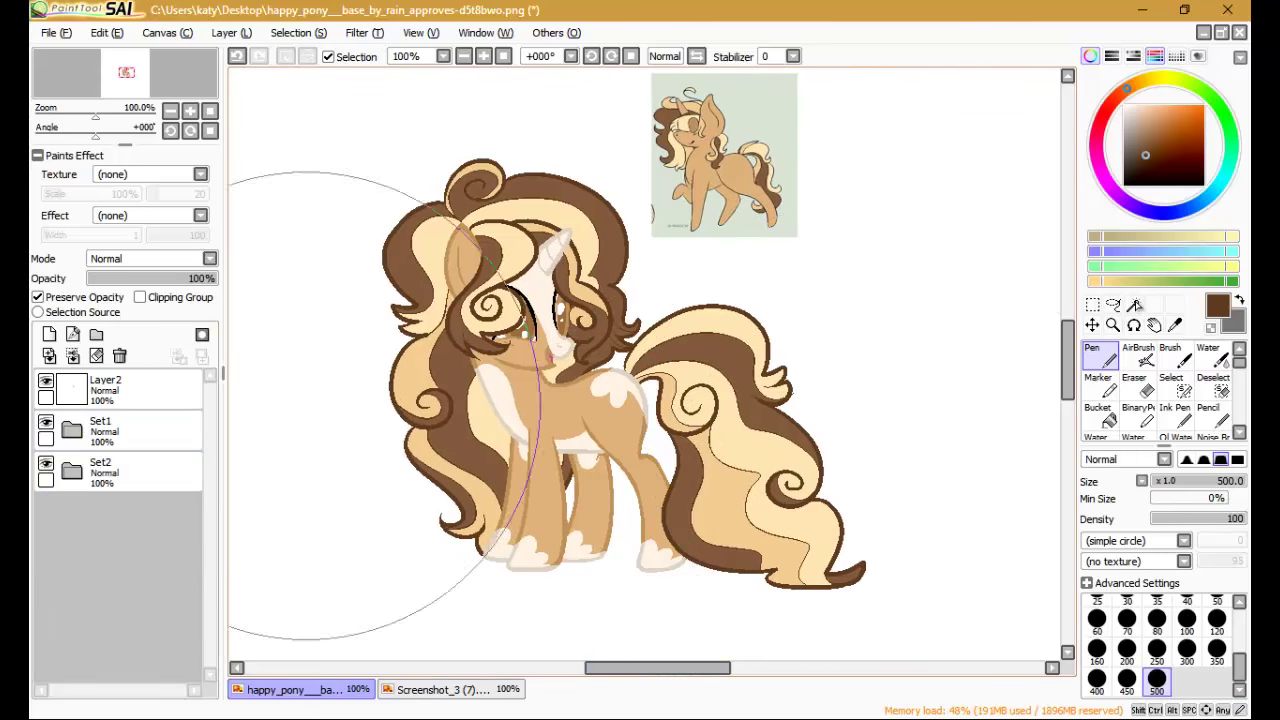
pyautogui.click(1135, 305)
# Step: Expand the pony selection outward with repeated increments and trim the canvas to the selection
pyautogui.hotkey('alt', 's')
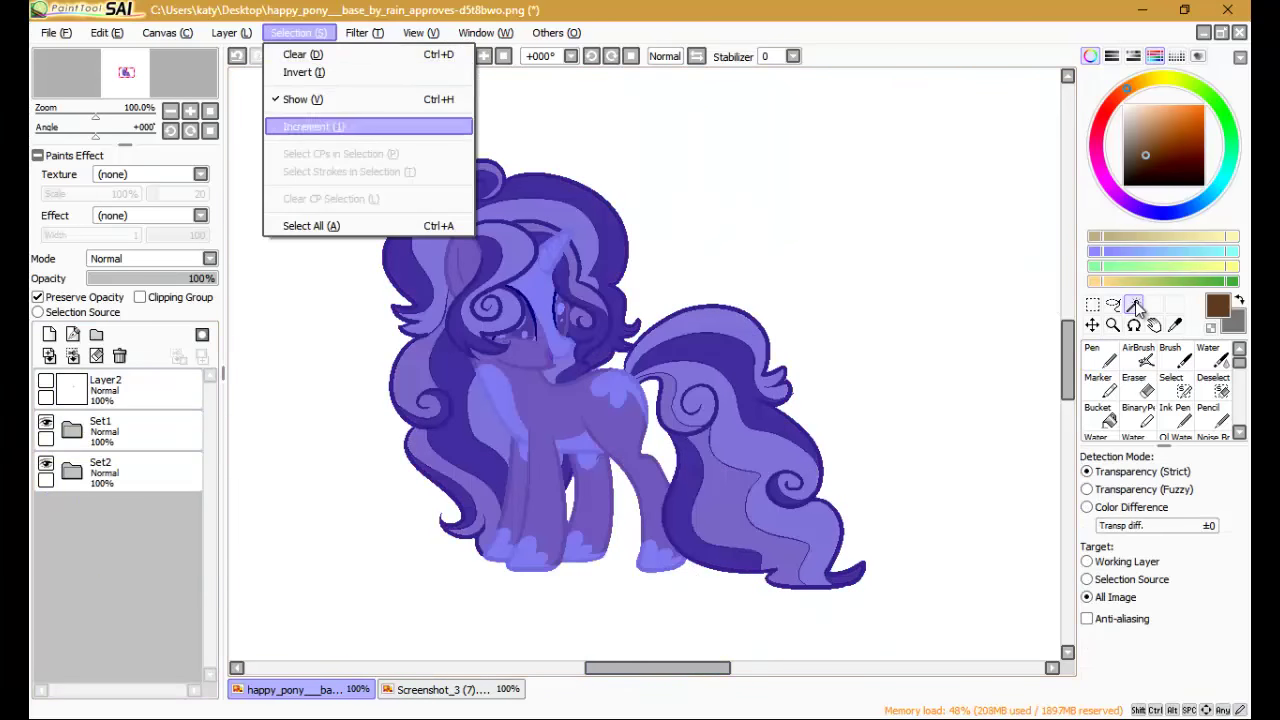
pyautogui.press('i')
pyautogui.hotkey('alt', 's')
pyautogui.press('i')
pyautogui.hotkey('alt', 's')
pyautogui.press('i')
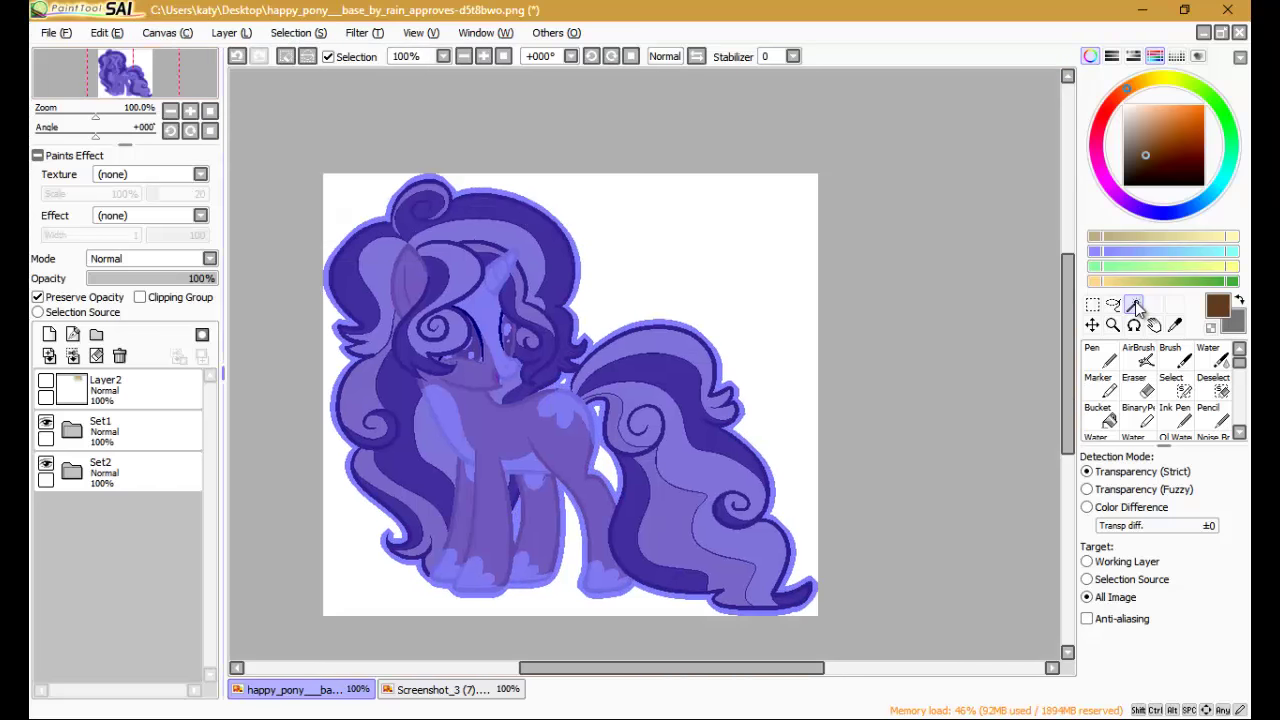
# Step: Clear the selection around the pony
pyautogui.hotkey('alt', 's')
pyautogui.press('d')
pyautogui.hotkey('alt', 'f')
pyautogui.press('Escape')
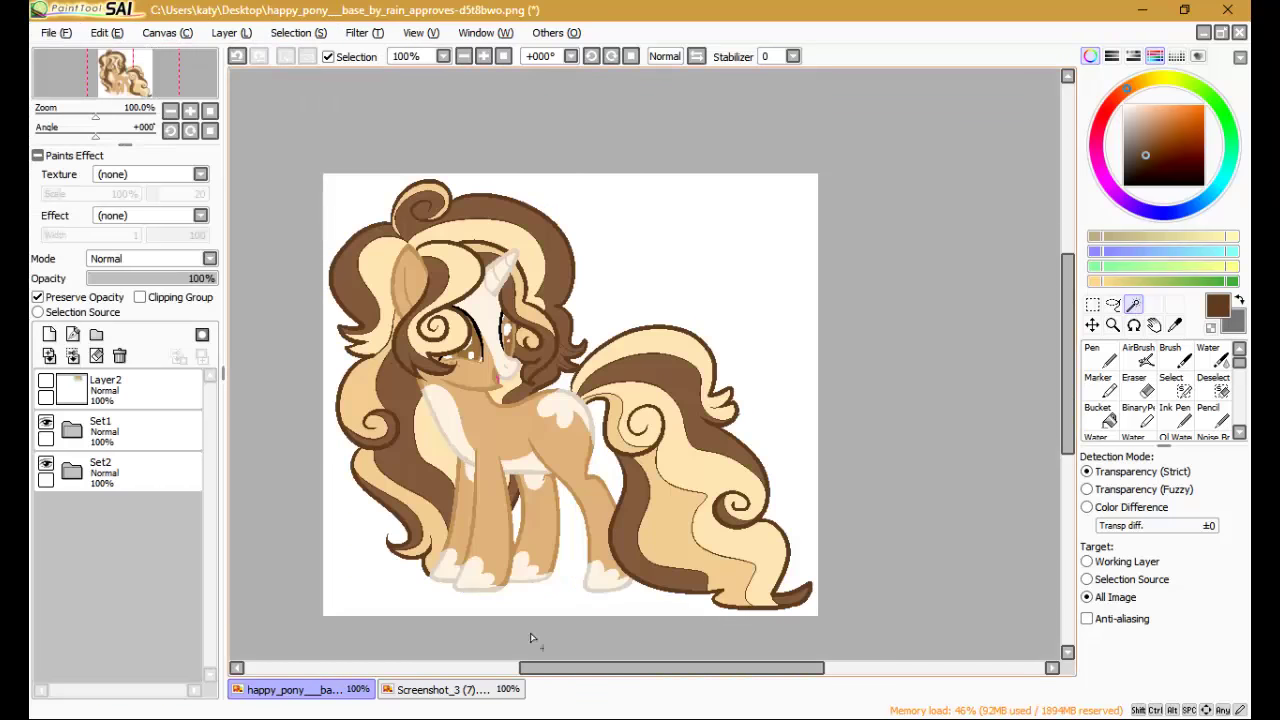
pyautogui.hscroll(-2, 531, 638)
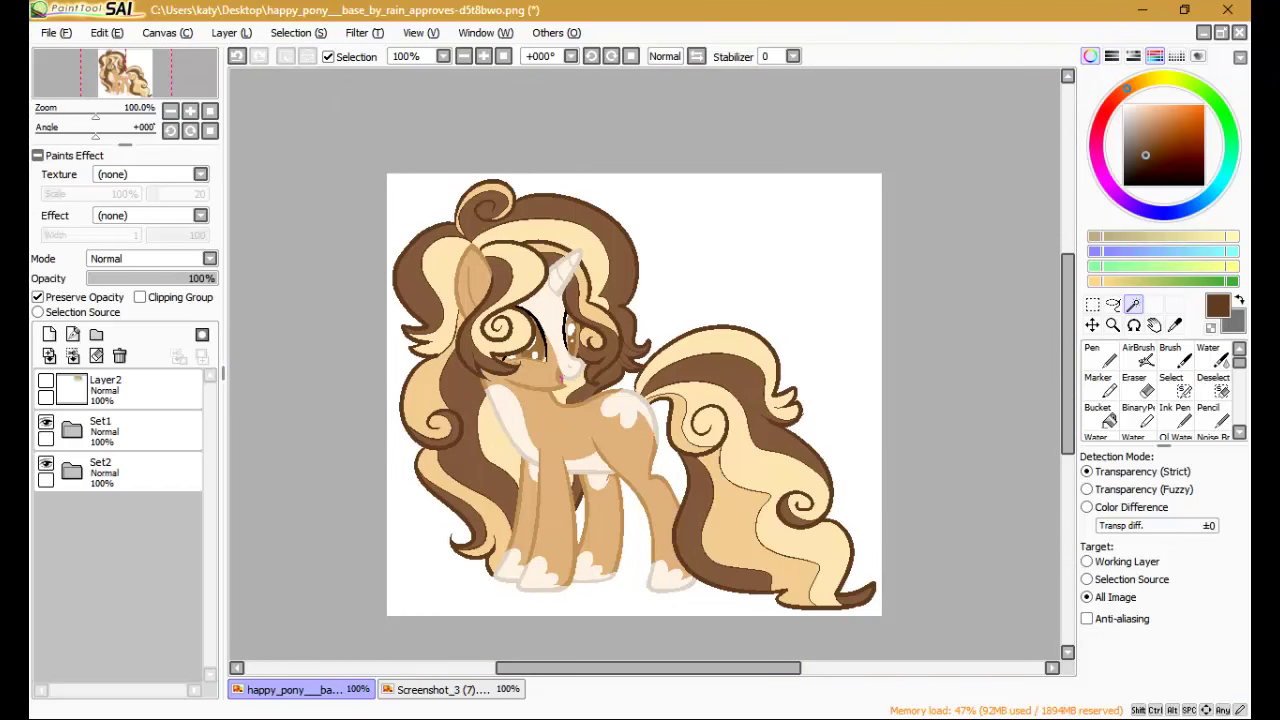